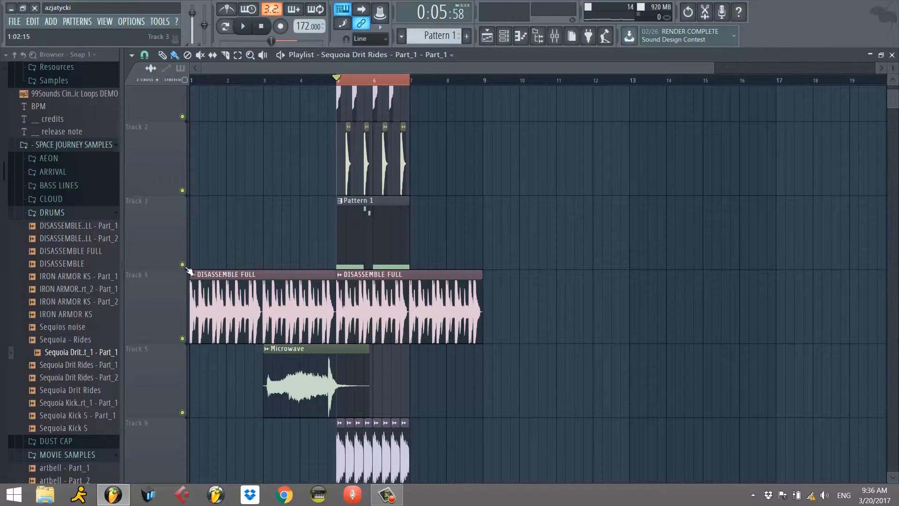
Solo Track 3, which holds the Pattern 1 clip, and close the playlist.
{"action": "right_click", "coordinate": [183, 264]}
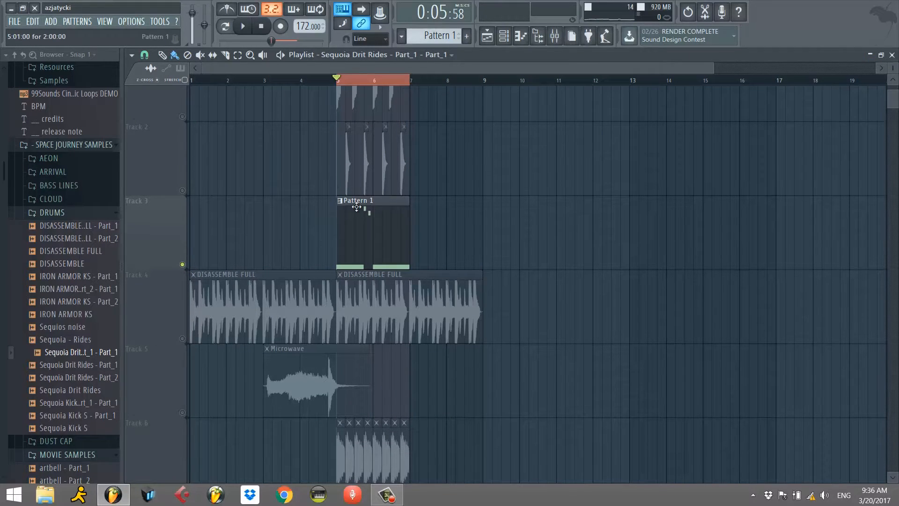
{"action": "left_click", "coordinate": [892, 55]}
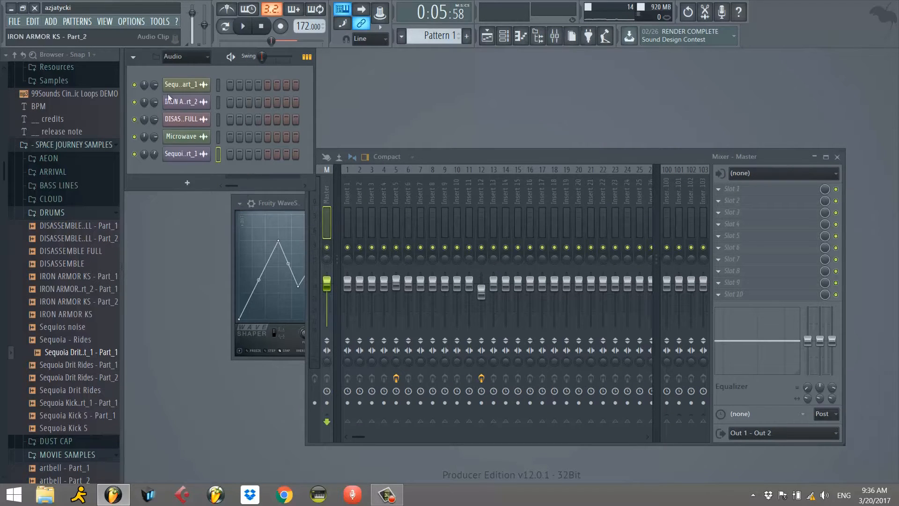
Show the Unsorted channel group and open the Serum channel's plugin window.
{"action": "left_click", "coordinate": [181, 60]}
{"action": "left_click", "coordinate": [179, 89]}
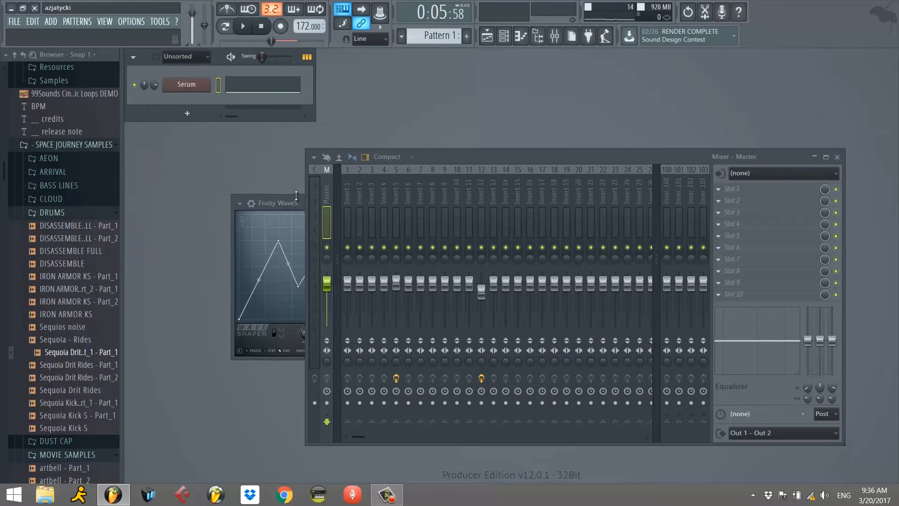
{"action": "left_click", "coordinate": [186, 84]}
{"action": "left_click_drag", "start_coordinate": [404, 96], "coordinate": [536, 77]}
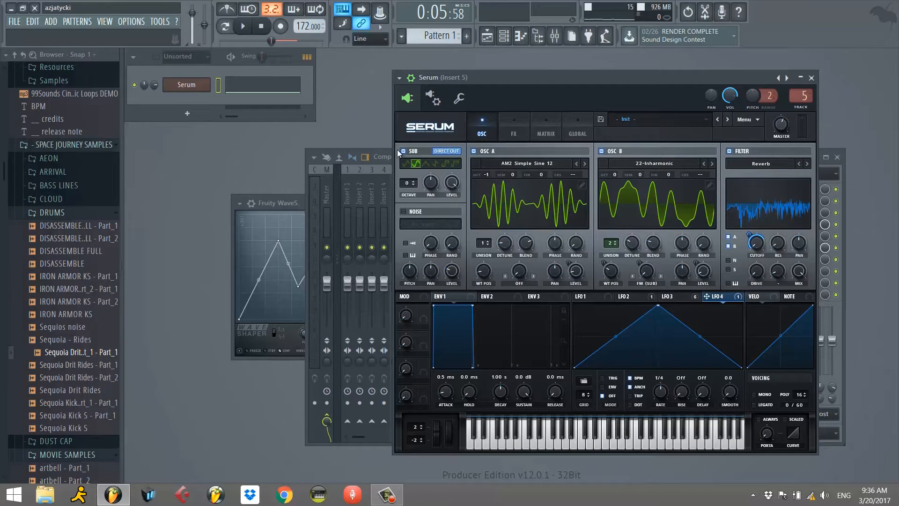
Bypass Fruity WaveShaper and FabFilter Pro-Q 2 on mixer track Insert 5.
{"action": "left_click_drag", "start_coordinate": [693, 78], "coordinate": [427, 106]}
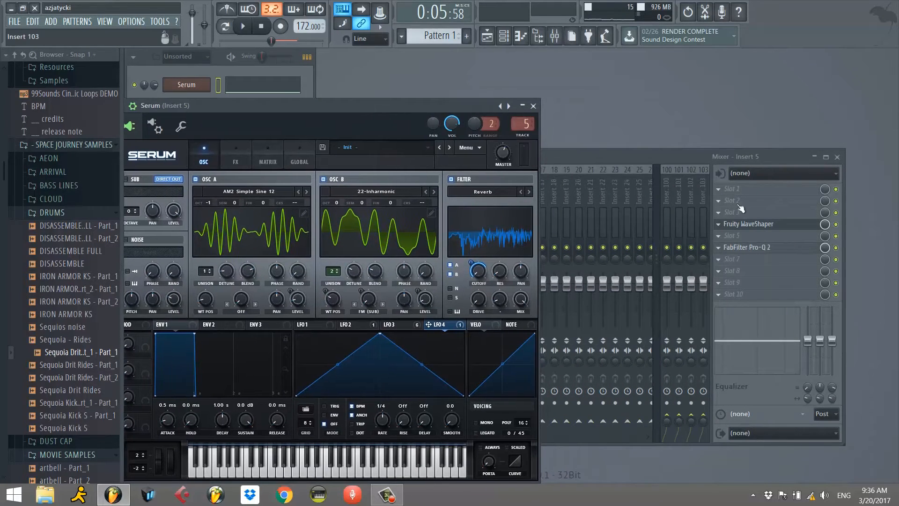
{"action": "left_click", "coordinate": [836, 225]}
{"action": "left_click", "coordinate": [837, 247]}
Switch off Serum's Sub oscillator and Osc B so that only Osc A plays.
{"action": "left_click_drag", "start_coordinate": [438, 107], "coordinate": [712, 98]}
{"action": "left_click", "coordinate": [570, 169]}
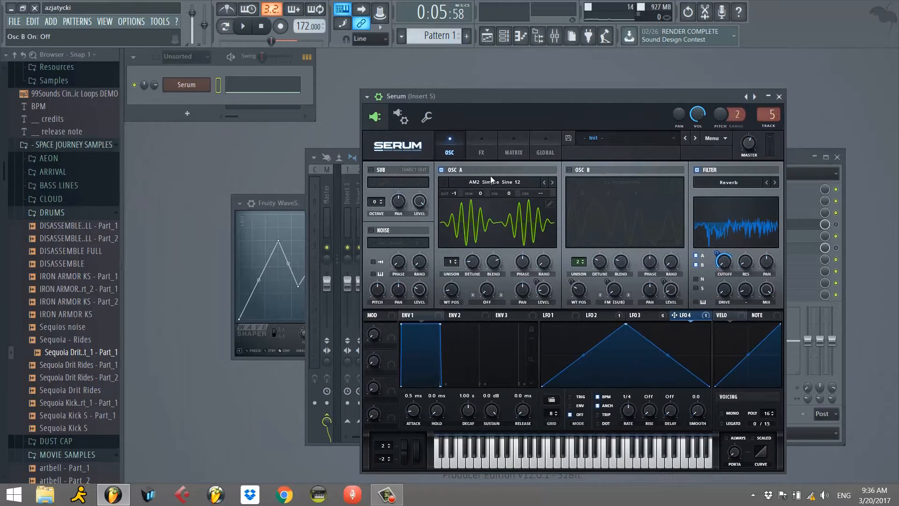
{"action": "left_click_drag", "start_coordinate": [456, 297], "coordinate": [454, 299]}
{"action": "left_click_drag", "start_coordinate": [445, 290], "coordinate": [450, 290]}
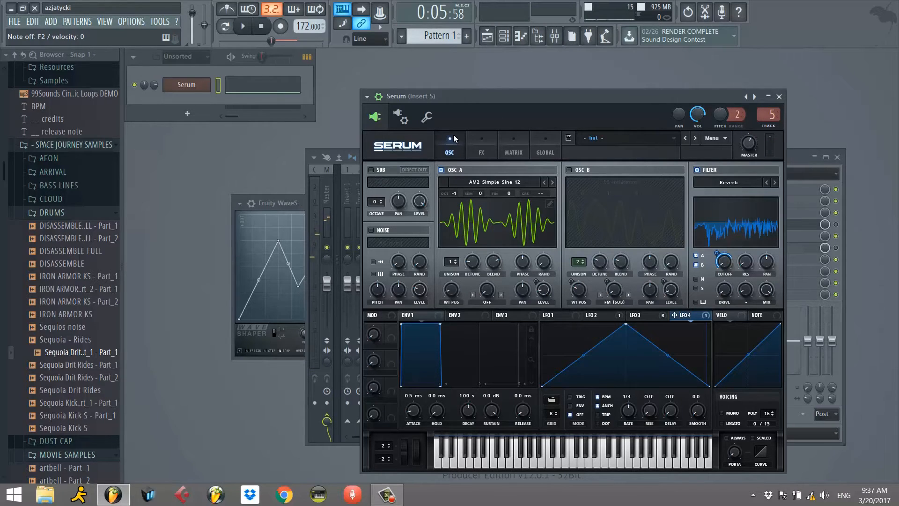
Move Serum's Compressor and Filter effects directly below Distortion and switch off all effects in the rack.
{"action": "left_click", "coordinate": [470, 152]}
{"action": "left_click", "coordinate": [376, 172]}
{"action": "left_click", "coordinate": [376, 187]}
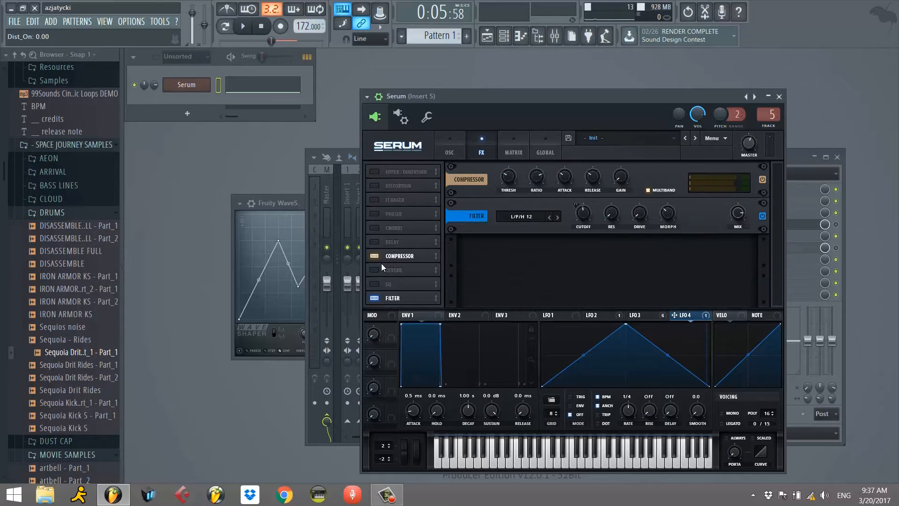
{"action": "left_click_drag", "start_coordinate": [396, 259], "coordinate": [402, 206]}
{"action": "left_click_drag", "start_coordinate": [398, 298], "coordinate": [407, 208]}
{"action": "left_click", "coordinate": [375, 214]}
{"action": "left_click", "coordinate": [374, 199]}
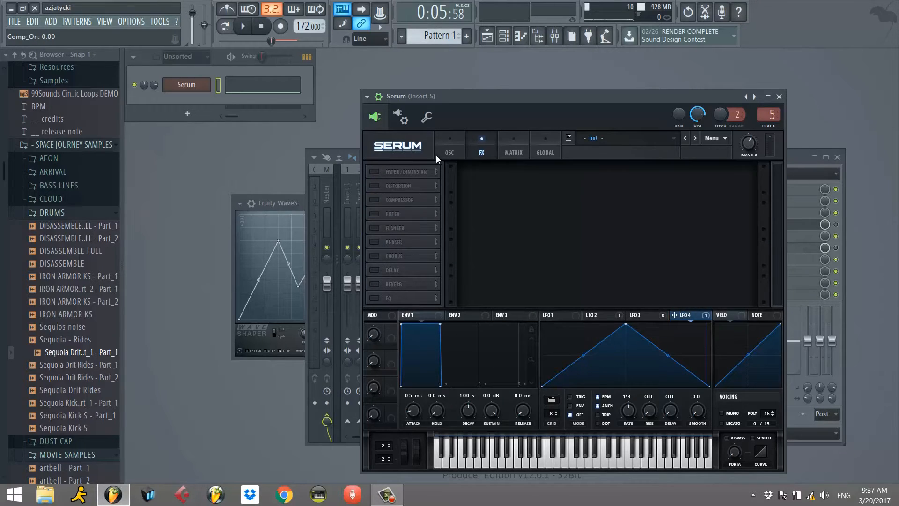
Compare Osc A's sound with the Reverb filter switched off and back on.
{"action": "left_click", "coordinate": [442, 153]}
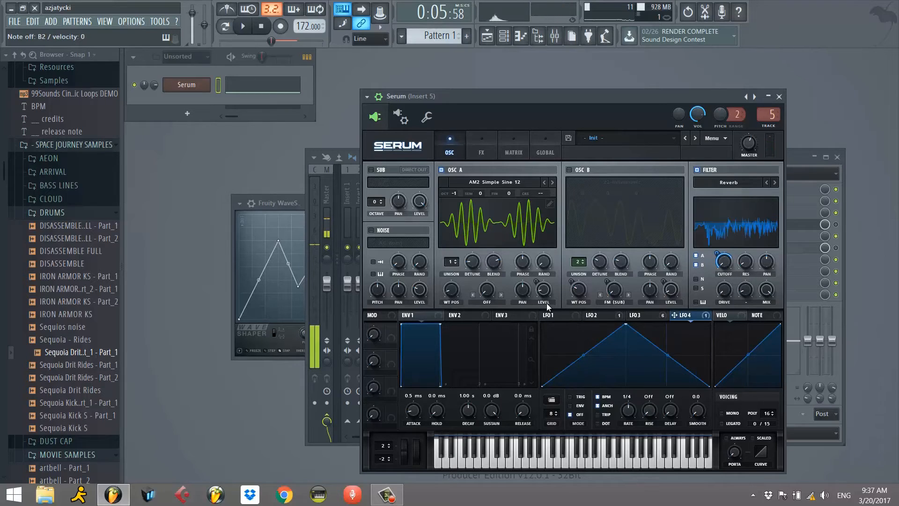
{"action": "left_click", "coordinate": [697, 170]}
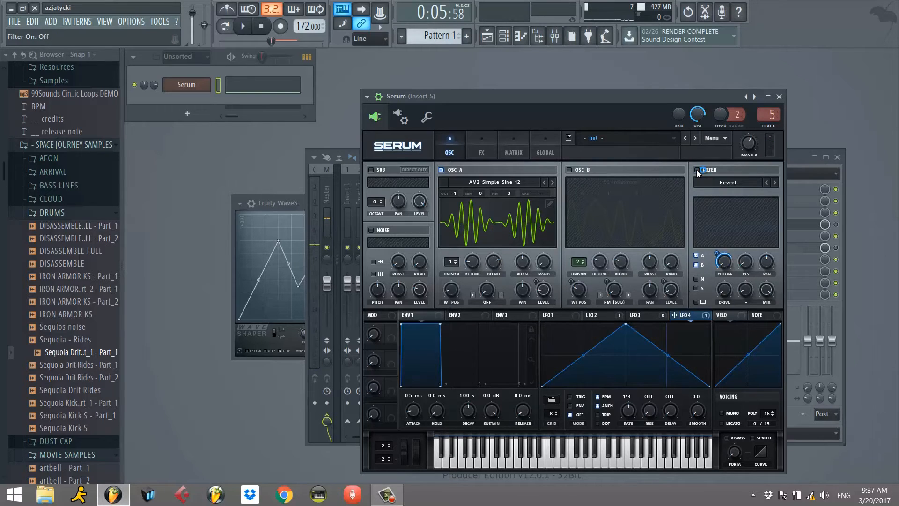
{"action": "left_click", "coordinate": [697, 170]}
{"action": "left_click", "coordinate": [697, 170]}
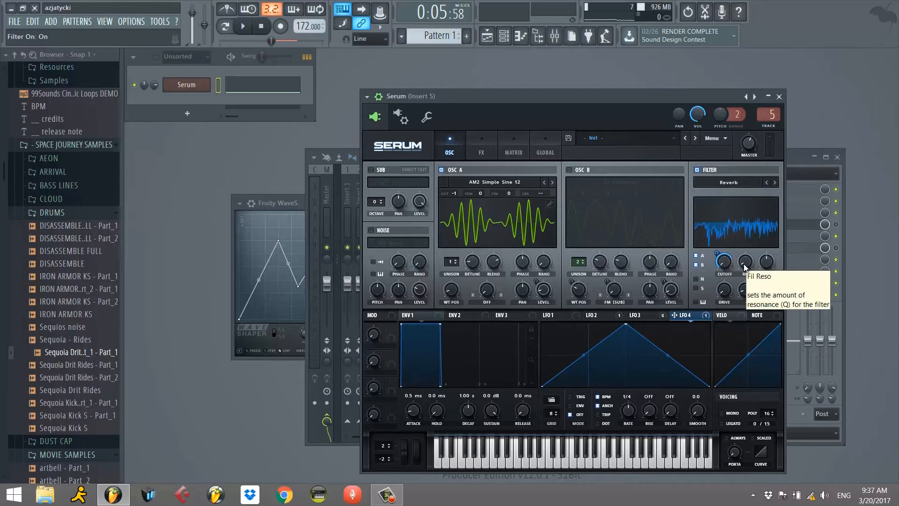
{"action": "left_click_drag", "start_coordinate": [745, 266], "coordinate": [747, 265]}
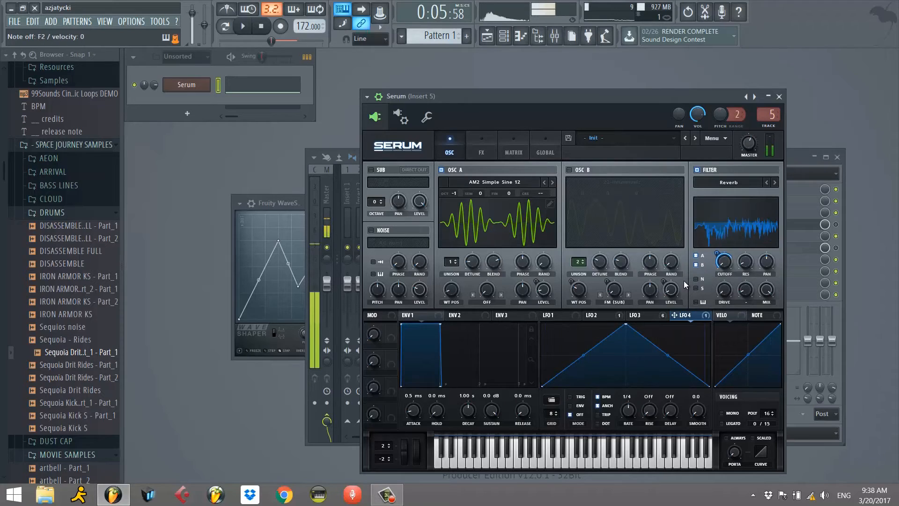
Switch Osc B with the 22-Inharmonic wavetable and the Sub oscillator back on.
{"action": "left_click", "coordinate": [570, 170]}
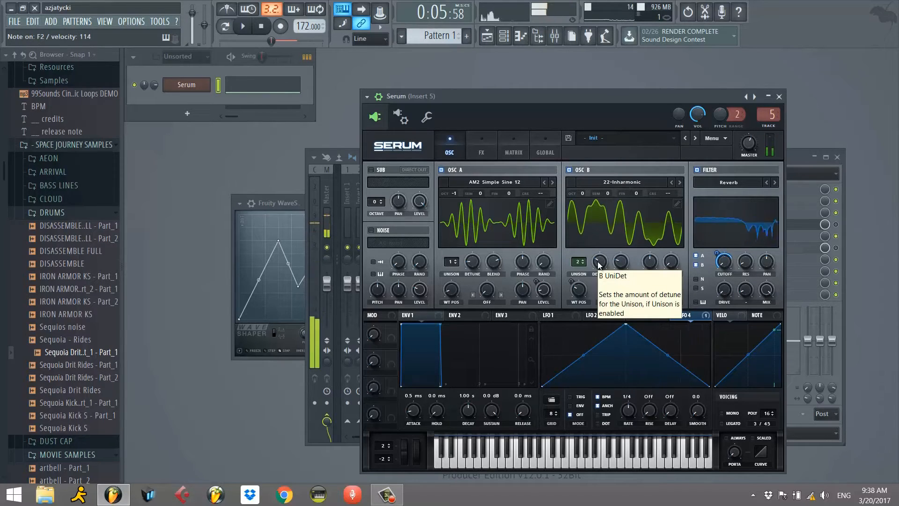
{"action": "left_click", "coordinate": [379, 170]}
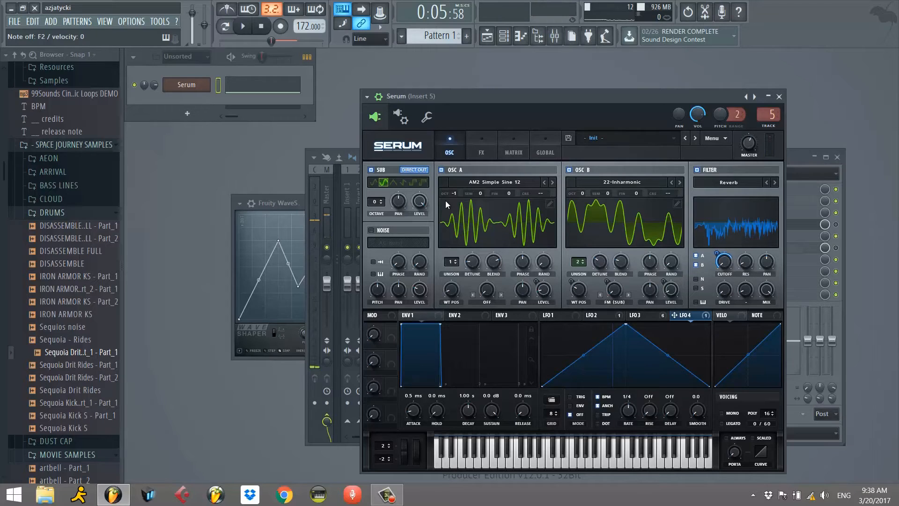
{"action": "left_click_drag", "start_coordinate": [632, 95], "coordinate": [579, 89]}
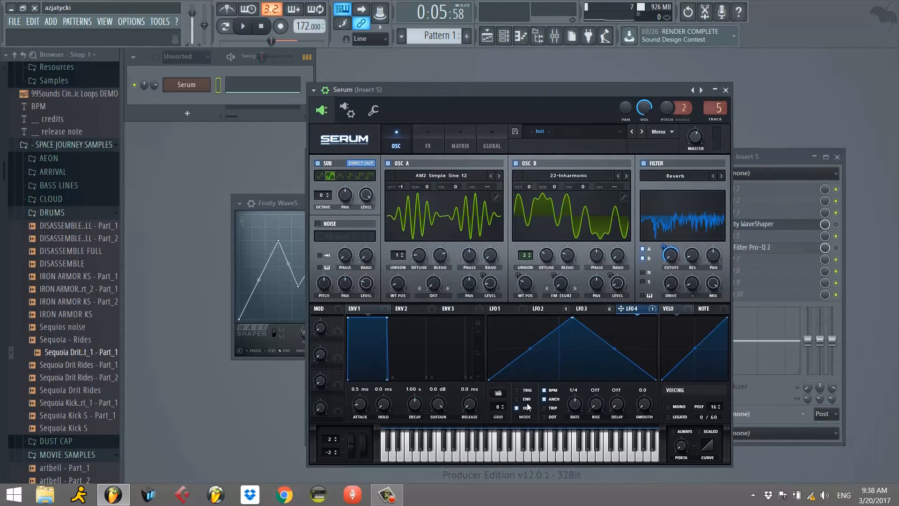
Examine the LFO 3 and LFO 2 curves and the oscillator controls they modulate.
{"action": "left_click", "coordinate": [539, 309]}
{"action": "left_click", "coordinate": [583, 309]}
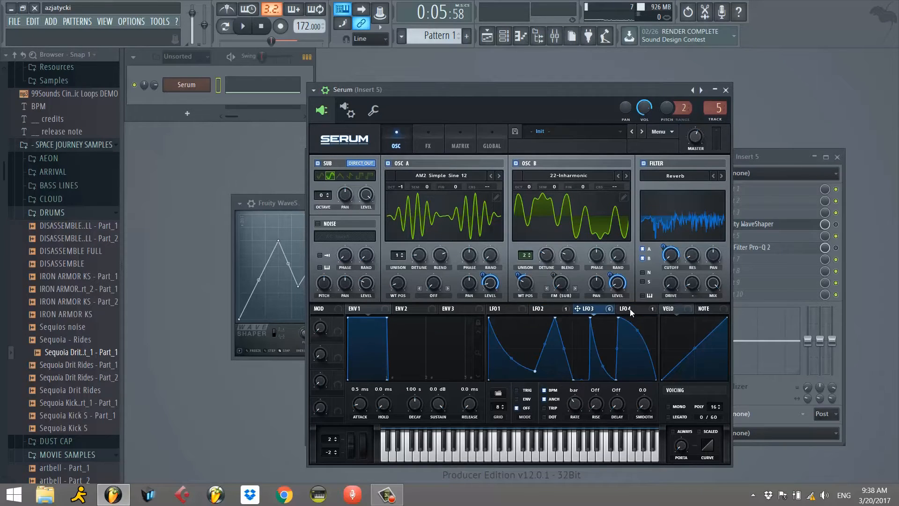
{"action": "left_click", "coordinate": [548, 309]}
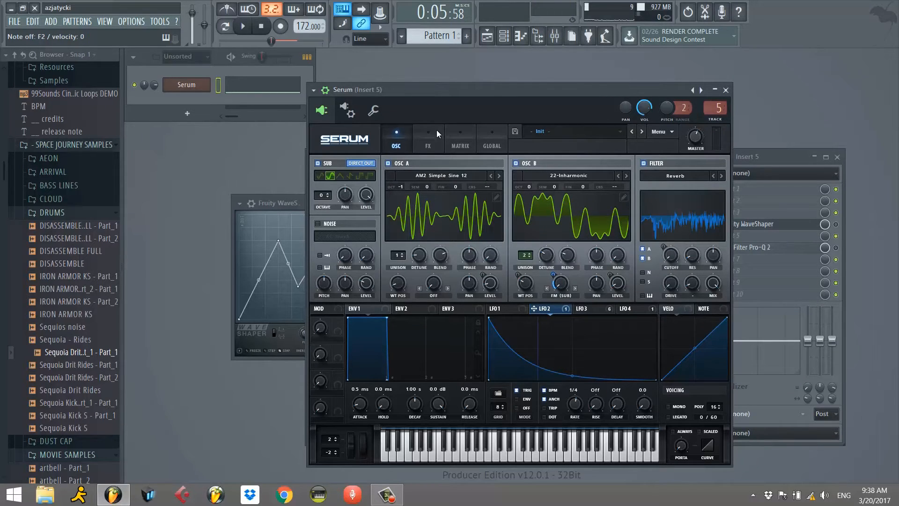
Enable the Hyper/Dimension and Distortion effects in Serum's effects rack.
{"action": "left_click", "coordinate": [430, 140]}
{"action": "left_click", "coordinate": [320, 165]}
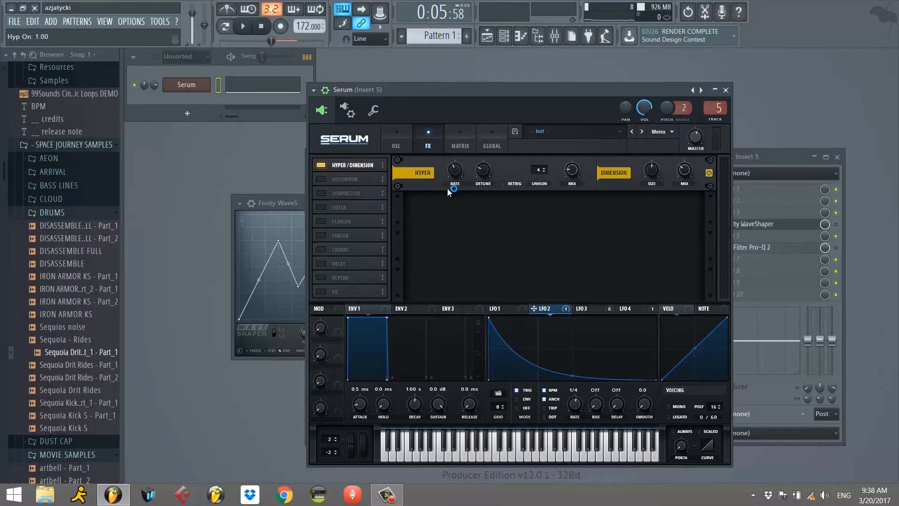
{"action": "left_click", "coordinate": [322, 180]}
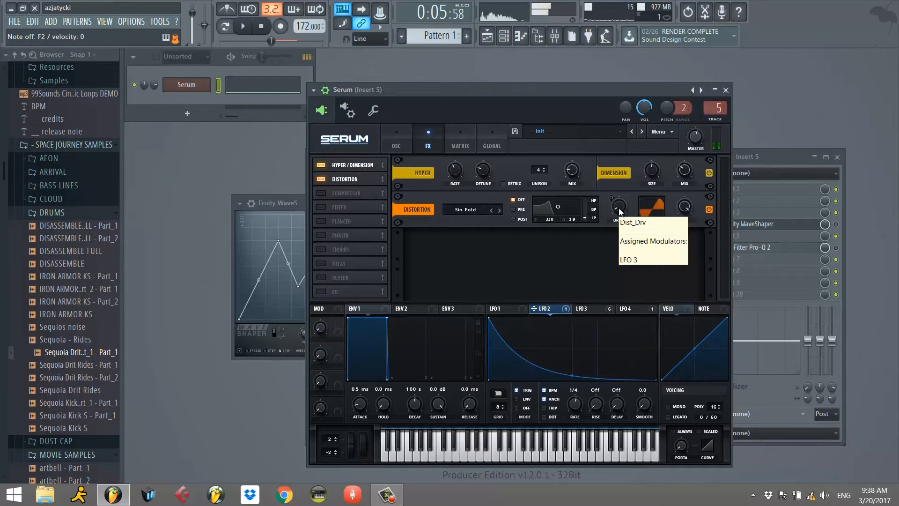
Examine LFO 3's modulation destinations across the distortion, oscillator, filter and matrix settings.
{"action": "left_click", "coordinate": [583, 309]}
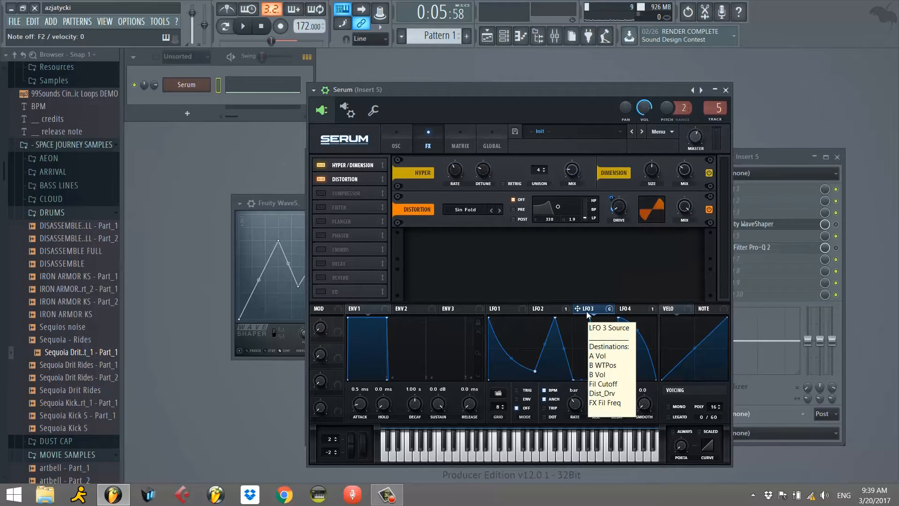
{"action": "left_click", "coordinate": [405, 145]}
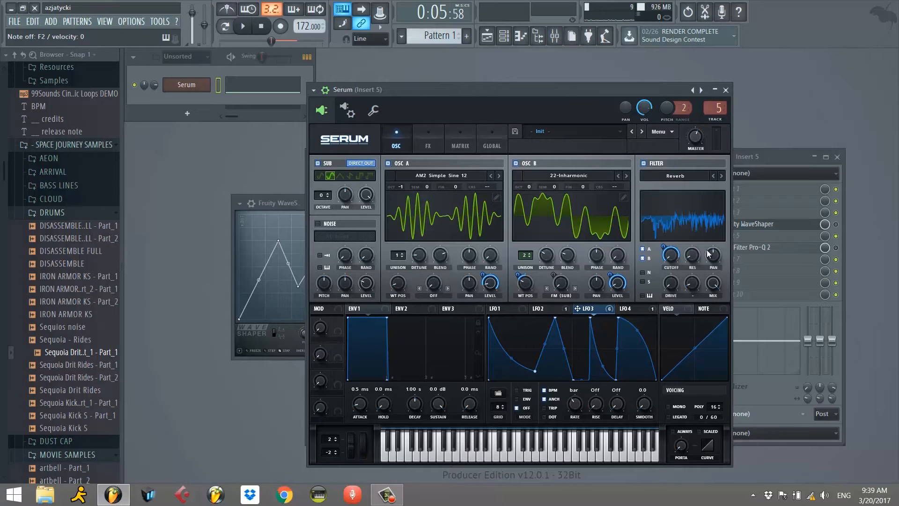
{"action": "left_click", "coordinate": [425, 147]}
{"action": "left_click", "coordinate": [460, 146]}
Enable Serum's Compressor effect and set its threshold to -9.9 dB.
{"action": "left_click", "coordinate": [428, 145]}
{"action": "left_click", "coordinate": [321, 193]}
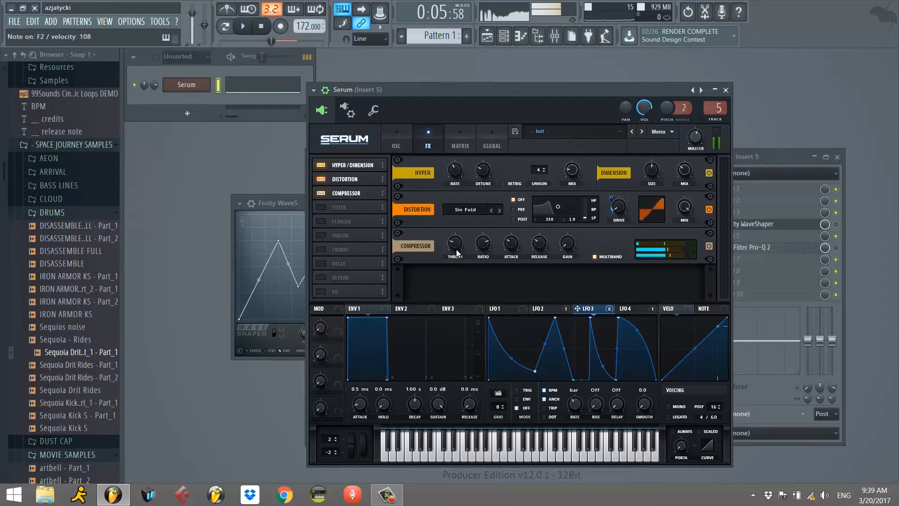
{"action": "left_click_drag", "start_coordinate": [457, 250], "coordinate": [468, 237]}
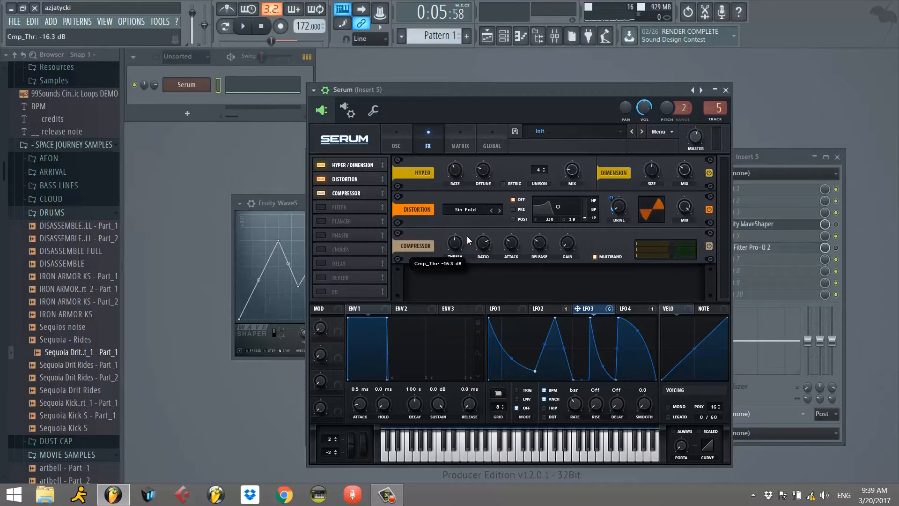
{"action": "left_click_drag", "start_coordinate": [469, 241], "coordinate": [458, 255]}
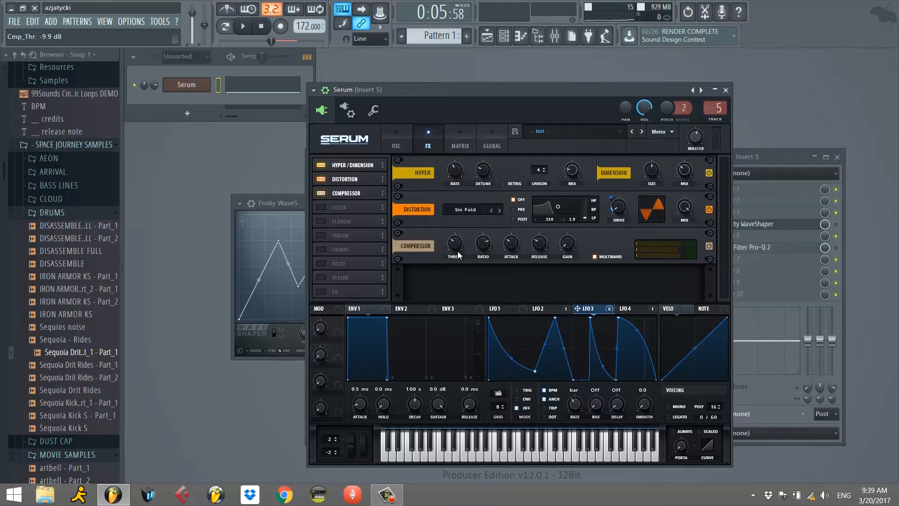
Enable the L/P/H 12 Filter effect in Serum's rack and adjust its cutoff.
{"action": "left_click", "coordinate": [321, 207]}
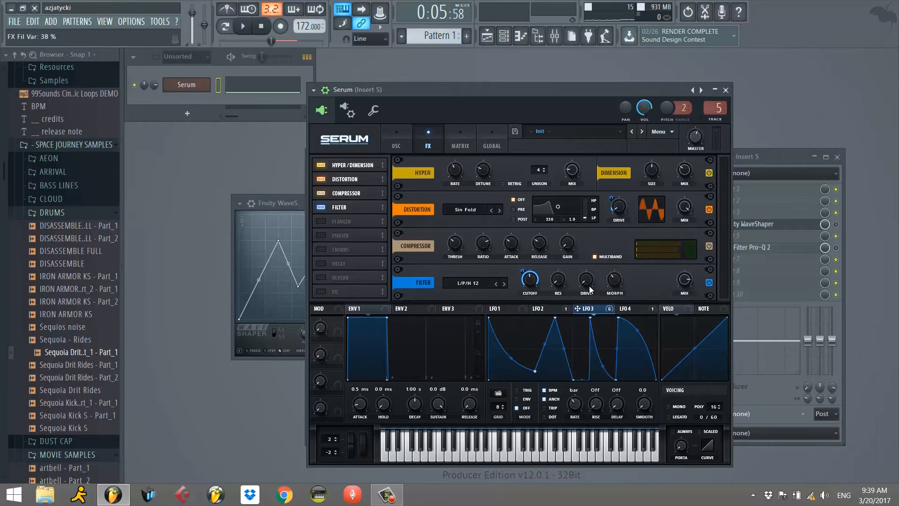
{"action": "mouse_move", "coordinate": [528, 288]}
{"action": "left_click_drag", "start_coordinate": [527, 288], "coordinate": [535, 282]}
{"action": "scroll", "coordinate": [534, 284], "scroll_direction": "down", "scroll_amount": 4}
{"action": "left_click_drag", "start_coordinate": [532, 281], "coordinate": [534, 285]}
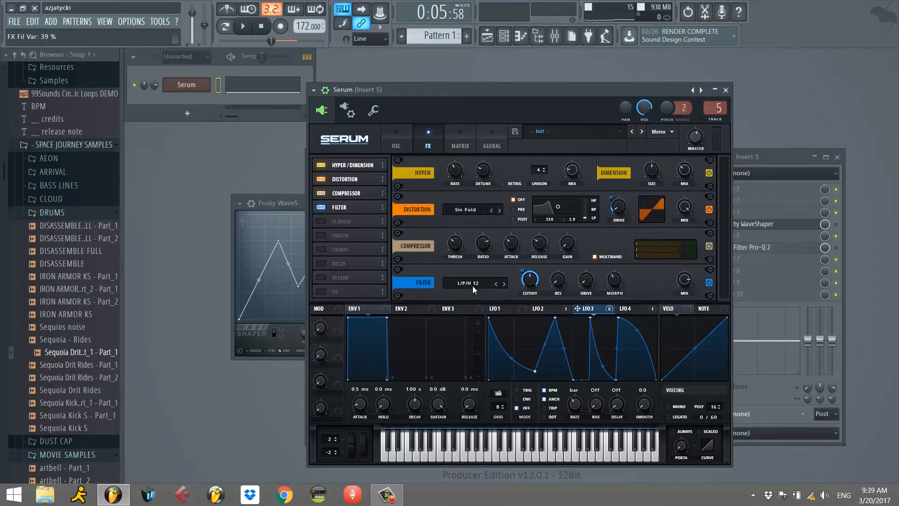
Rename mixer track Insert 5 as "lame bass" and give it a blue colour.
{"action": "left_click_drag", "start_coordinate": [668, 92], "coordinate": [689, 71]}
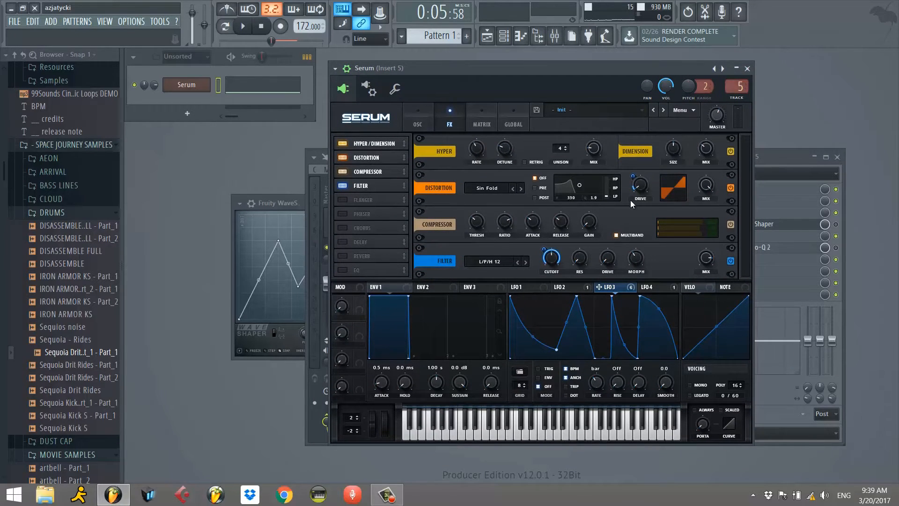
{"action": "left_click", "coordinate": [768, 160]}
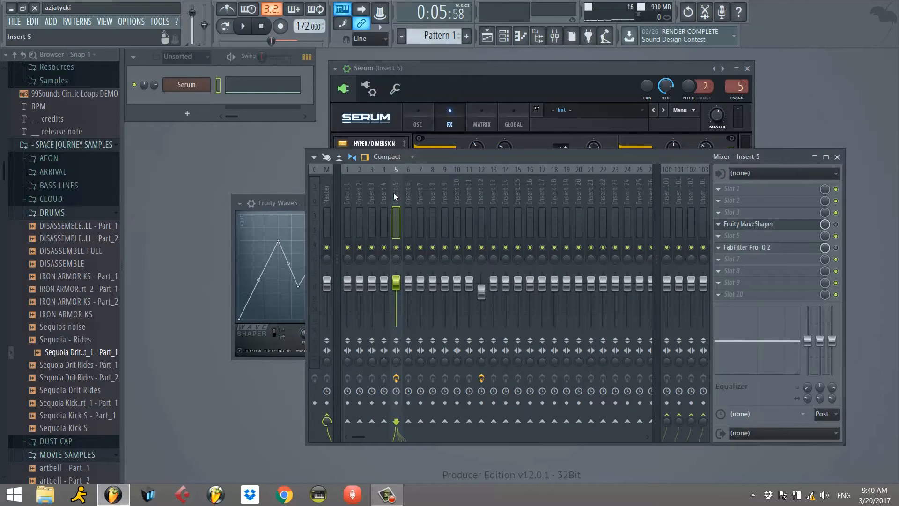
{"action": "left_click_drag", "start_coordinate": [430, 159], "coordinate": [411, 163]}
{"action": "right_click", "coordinate": [377, 197]}
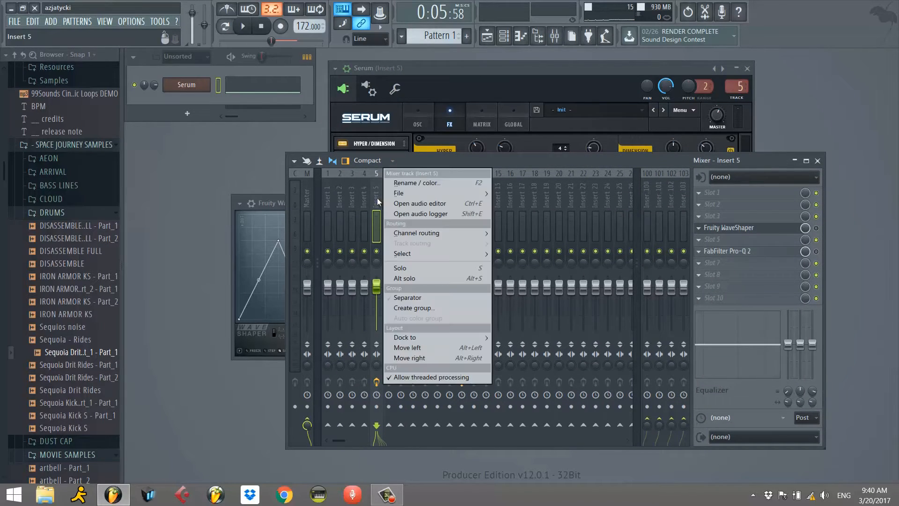
{"action": "left_click", "coordinate": [414, 183]}
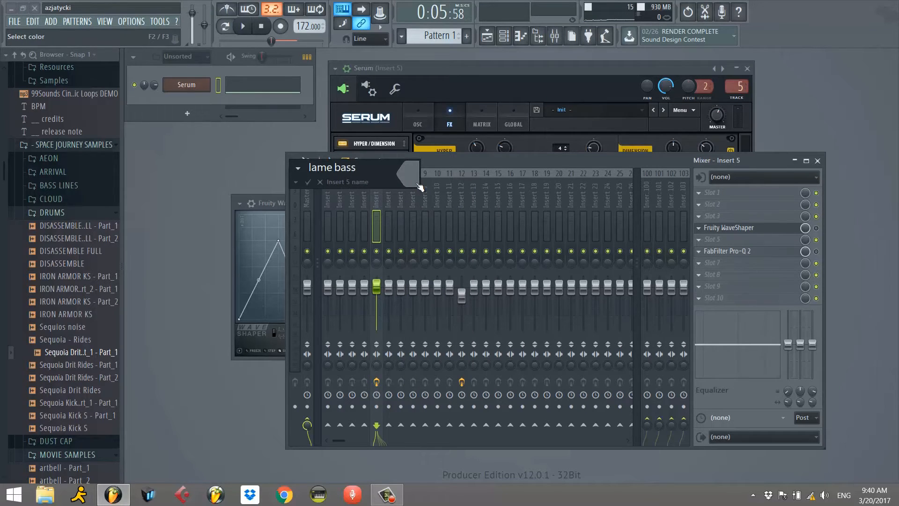
{"action": "type", "text": "lame bass"}
{"action": "left_click", "coordinate": [407, 173]}
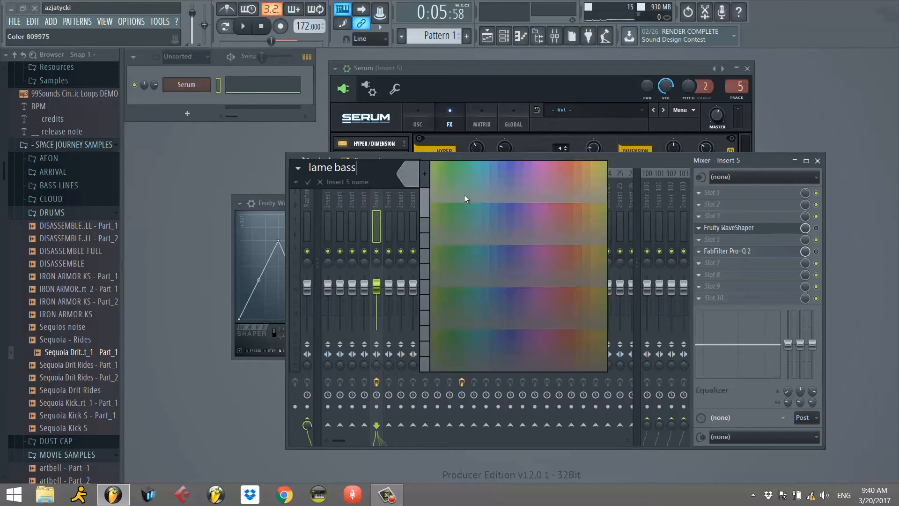
{"action": "left_click", "coordinate": [505, 169]}
{"action": "key", "text": "Return"}
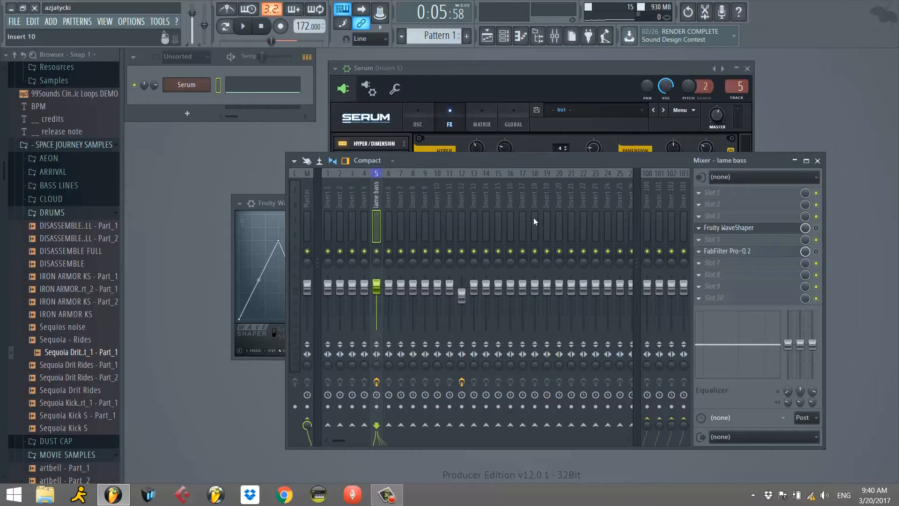
Open Fruity WaveShaper on the lame bass track and turn the effect back on.
{"action": "left_click", "coordinate": [730, 230]}
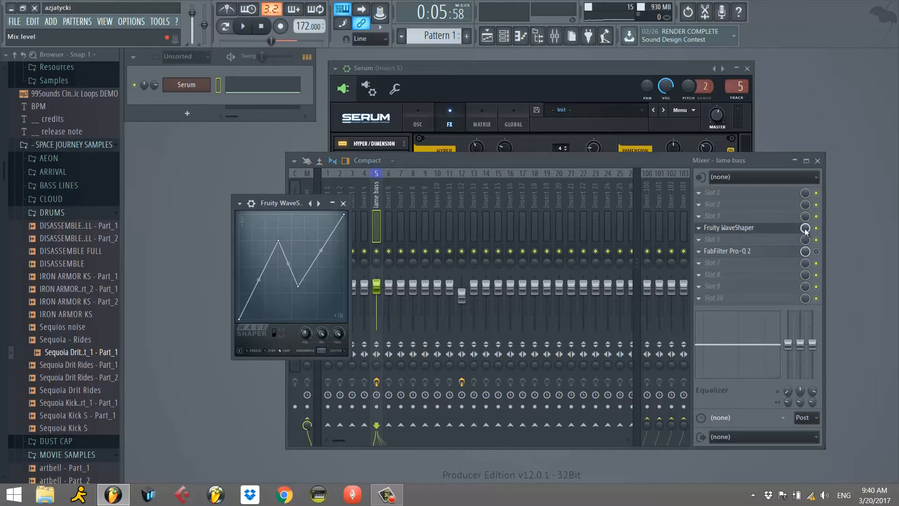
{"action": "left_click", "coordinate": [817, 229]}
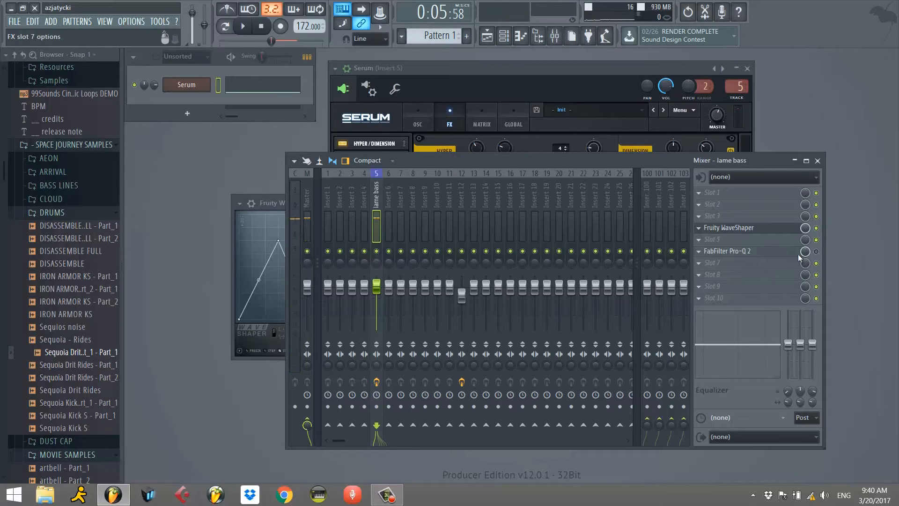
Open FabFilter Pro-Q 2 on the lame bass track and set its channel mode to Mid/Side.
{"action": "left_click", "coordinate": [752, 255]}
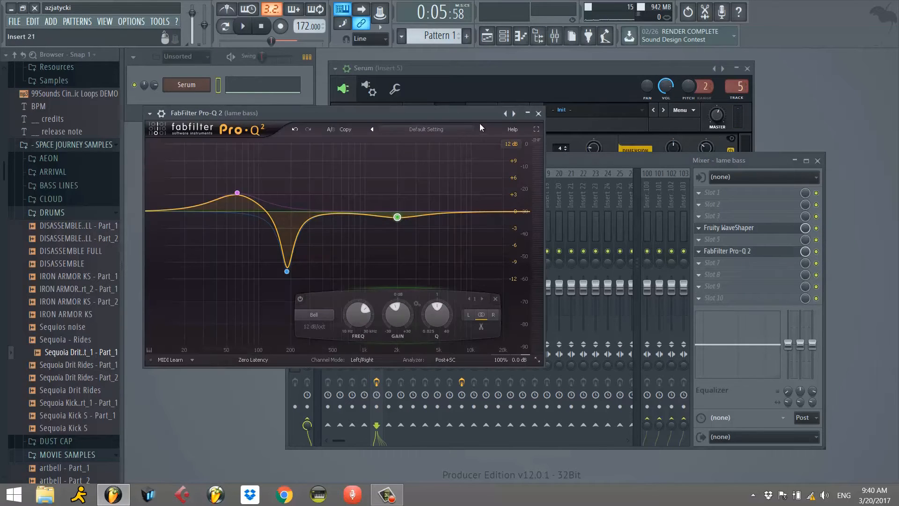
{"action": "left_click_drag", "start_coordinate": [471, 114], "coordinate": [667, 124]}
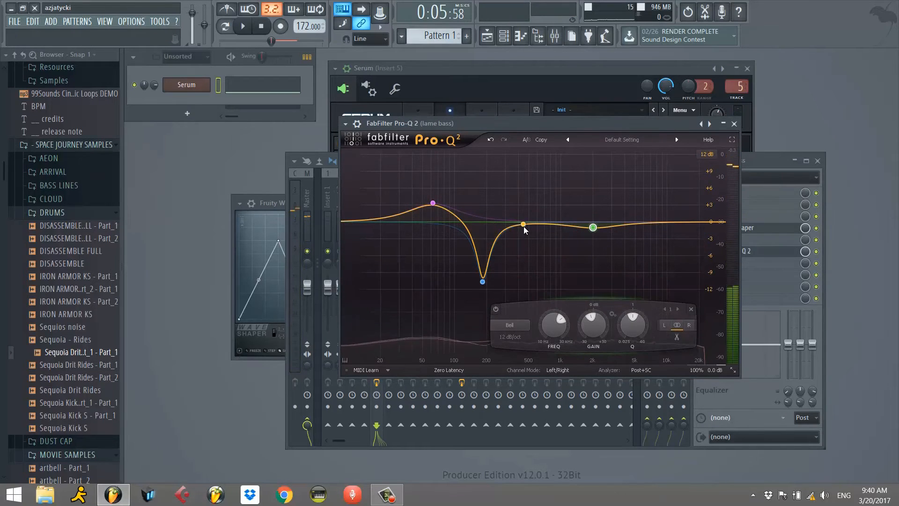
{"action": "mouse_move", "coordinate": [620, 369]}
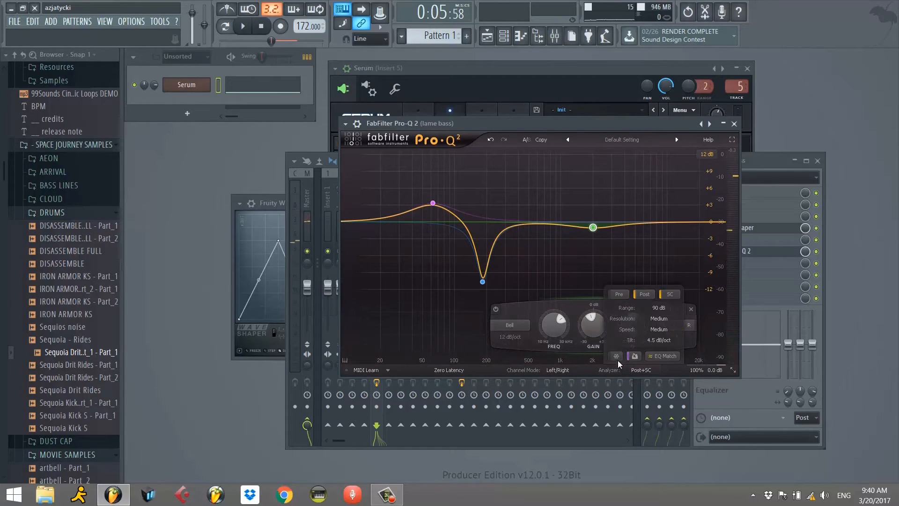
{"action": "left_click", "coordinate": [565, 370]}
{"action": "left_click", "coordinate": [566, 393]}
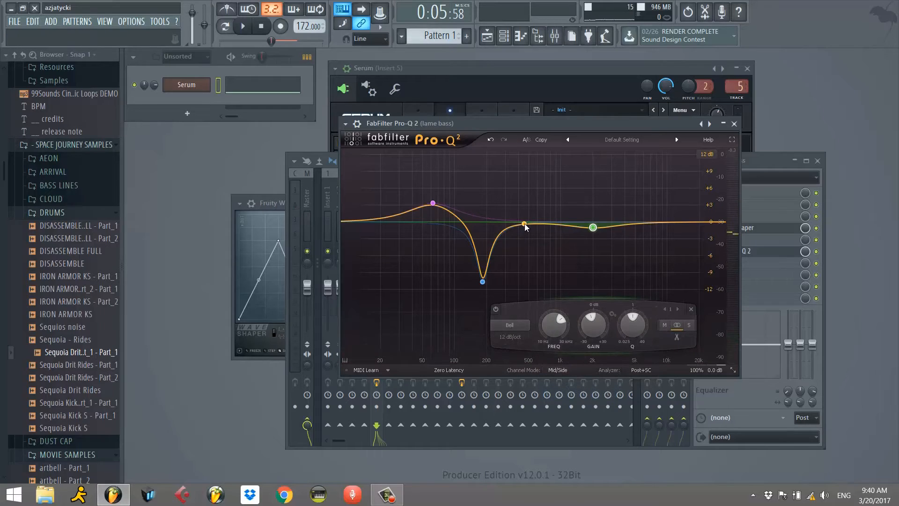
Add a side-only Low Cut band to the EQ and place it just below the frequency of the deep notch.
{"action": "left_click_drag", "start_coordinate": [524, 224], "coordinate": [519, 232]}
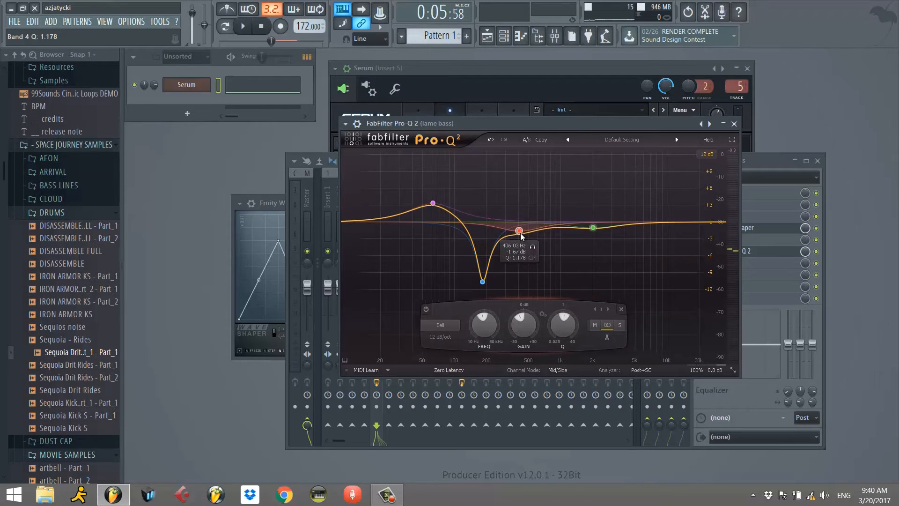
{"action": "left_click", "coordinate": [617, 326]}
{"action": "left_click_drag", "start_coordinate": [519, 233], "coordinate": [526, 246]}
{"action": "left_click", "coordinate": [439, 325]}
{"action": "left_click", "coordinate": [451, 363]}
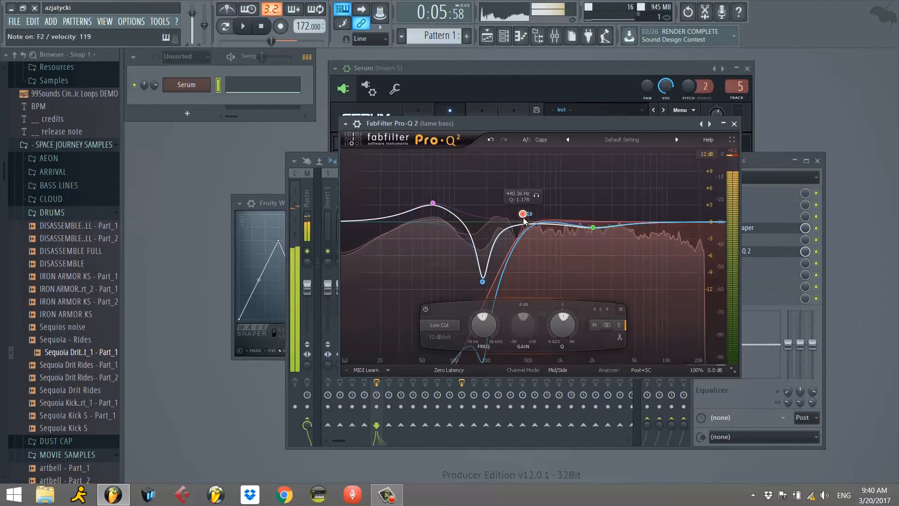
{"action": "left_click_drag", "start_coordinate": [527, 216], "coordinate": [483, 209]}
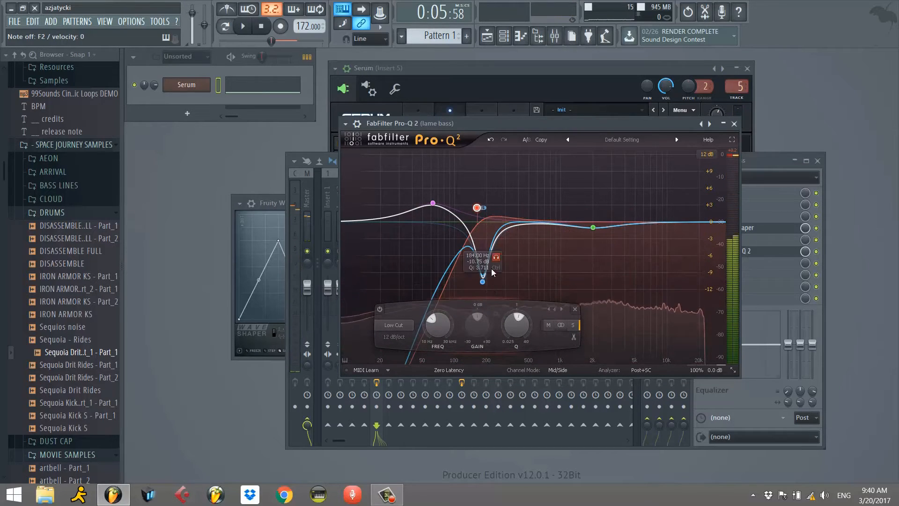
Set the notch to about 173 Hz at -4 dB, and add a side-only bell at about 8353 Hz, +2.83 dB, Q 0.526.
{"action": "left_click_drag", "start_coordinate": [482, 281], "coordinate": [480, 244]}
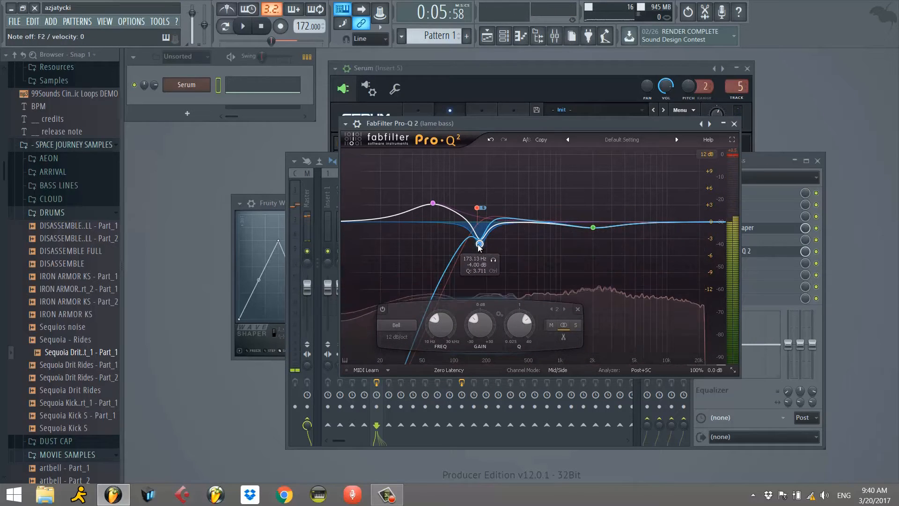
{"action": "left_click_drag", "start_coordinate": [593, 227], "coordinate": [652, 226]}
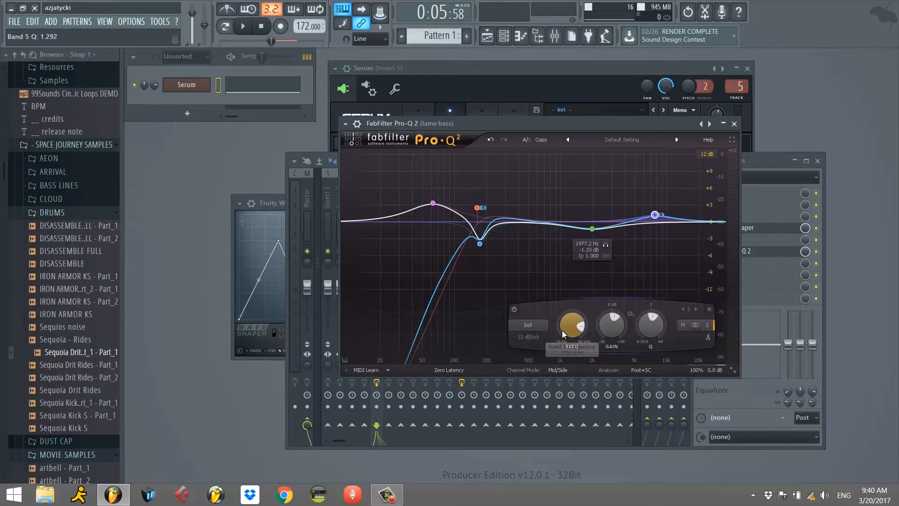
{"action": "left_click_drag", "start_coordinate": [650, 328], "coordinate": [637, 348]}
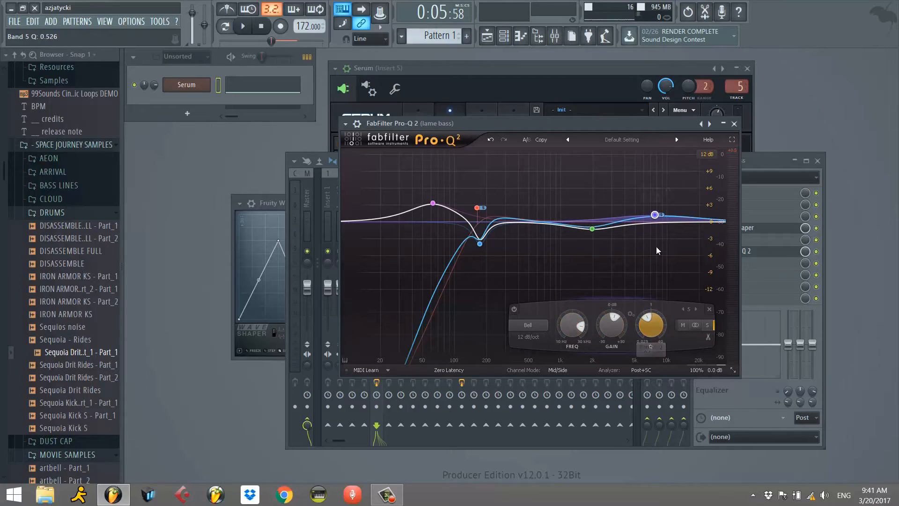
{"action": "left_click_drag", "start_coordinate": [656, 212], "coordinate": [658, 206]}
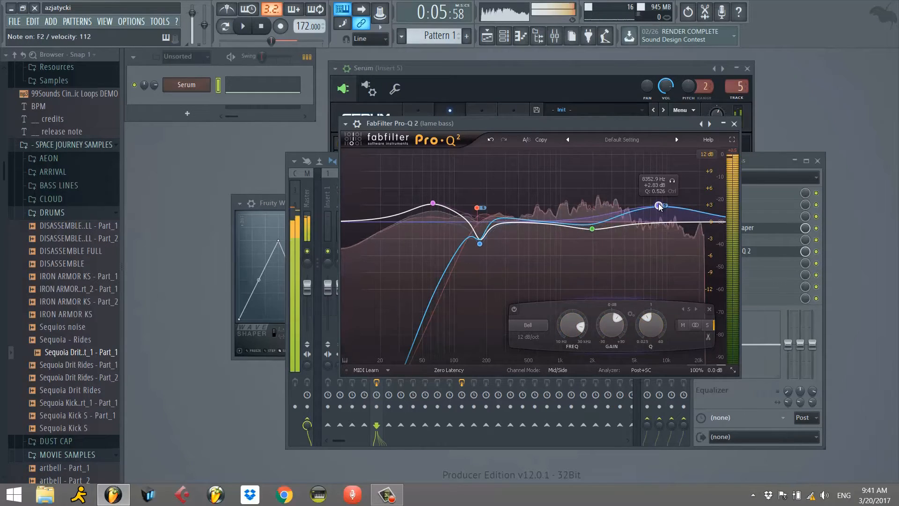
Close the EQ and load iZotope Trash 2 into slot 7 of the lame bass track.
{"action": "left_click", "coordinate": [735, 124]}
{"action": "left_click", "coordinate": [699, 263]}
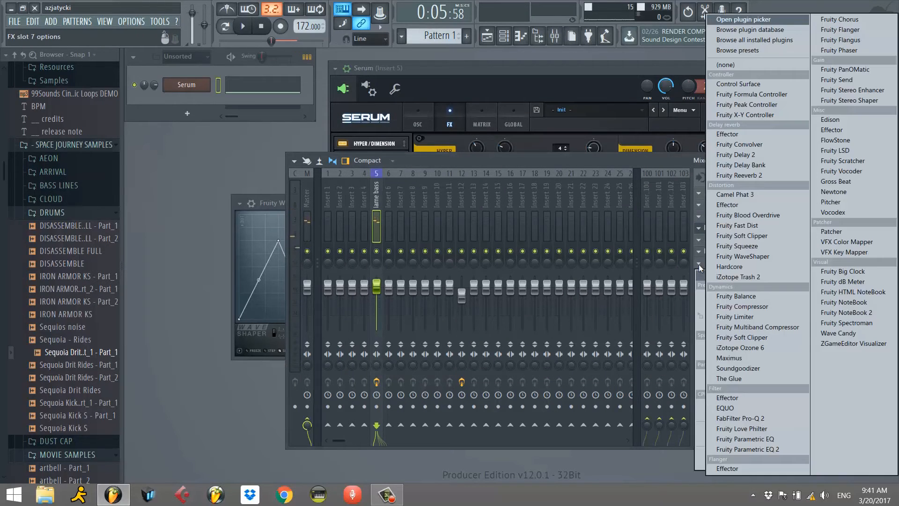
{"action": "left_click", "coordinate": [728, 278]}
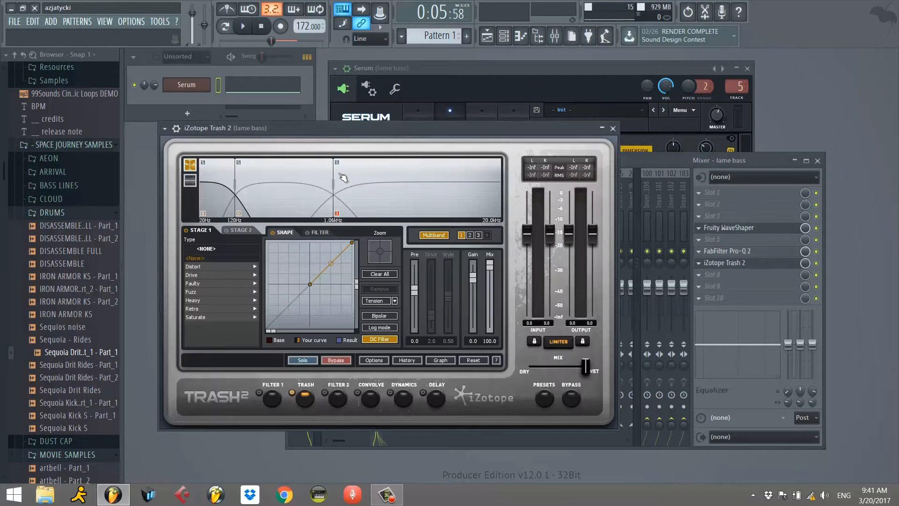
Inspect Trash 2's low, middle and high bands in turn while playing the bass.
{"action": "left_click", "coordinate": [287, 213]}
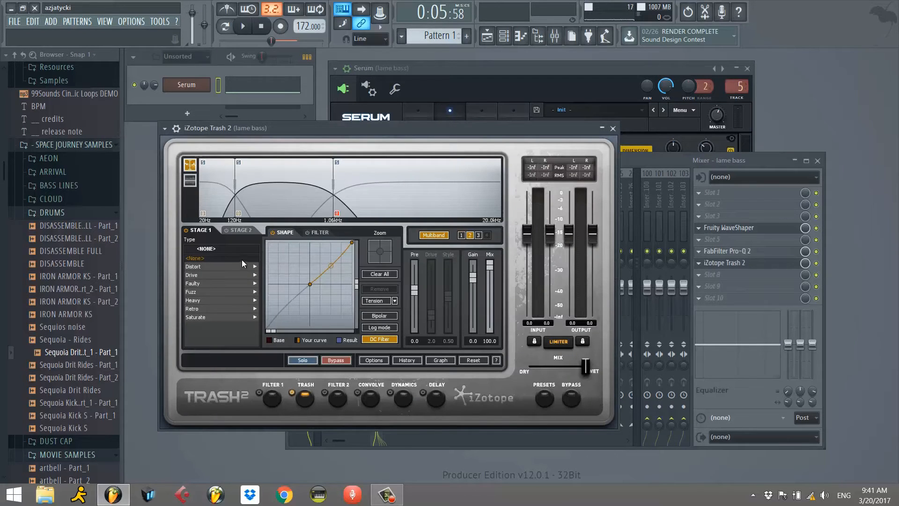
{"action": "left_click", "coordinate": [230, 199]}
{"action": "left_click", "coordinate": [317, 208]}
{"action": "left_click", "coordinate": [428, 207]}
{"action": "left_click", "coordinate": [285, 205]}
{"action": "left_click", "coordinate": [213, 200]}
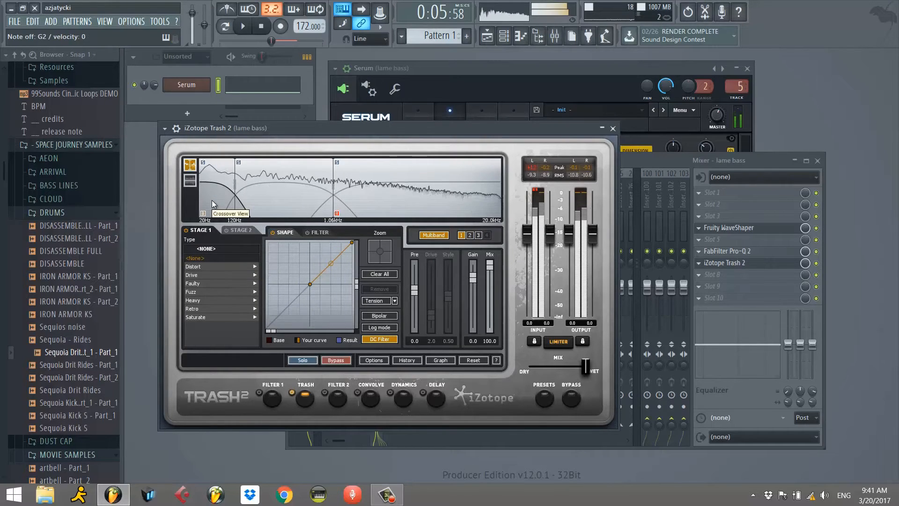
Set the middle band's Stage 1 distortion type to Busted from the Distort category.
{"action": "left_click", "coordinate": [286, 183]}
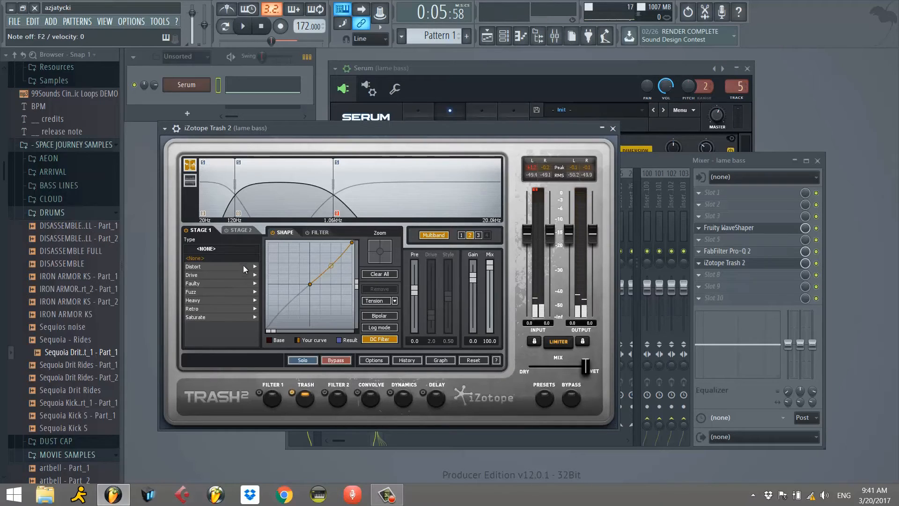
{"action": "left_click", "coordinate": [215, 266]}
{"action": "left_click", "coordinate": [211, 260]}
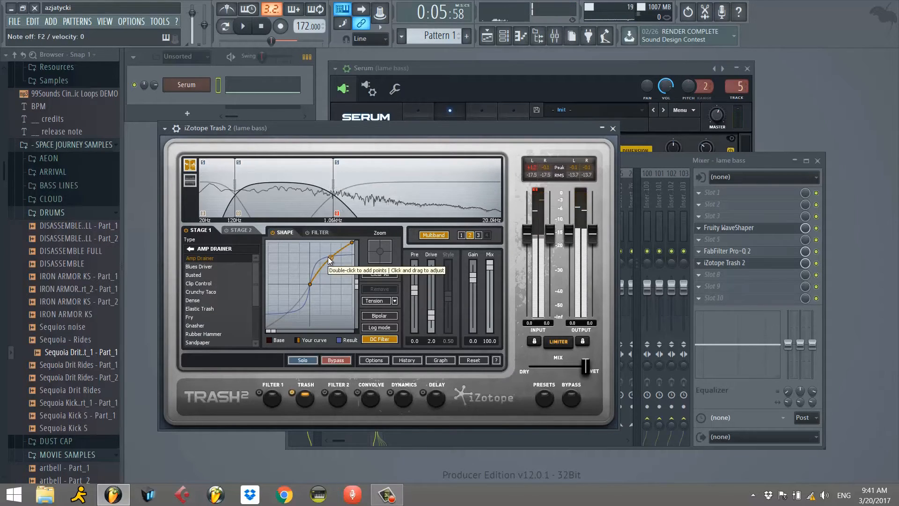
{"action": "left_click", "coordinate": [206, 275]}
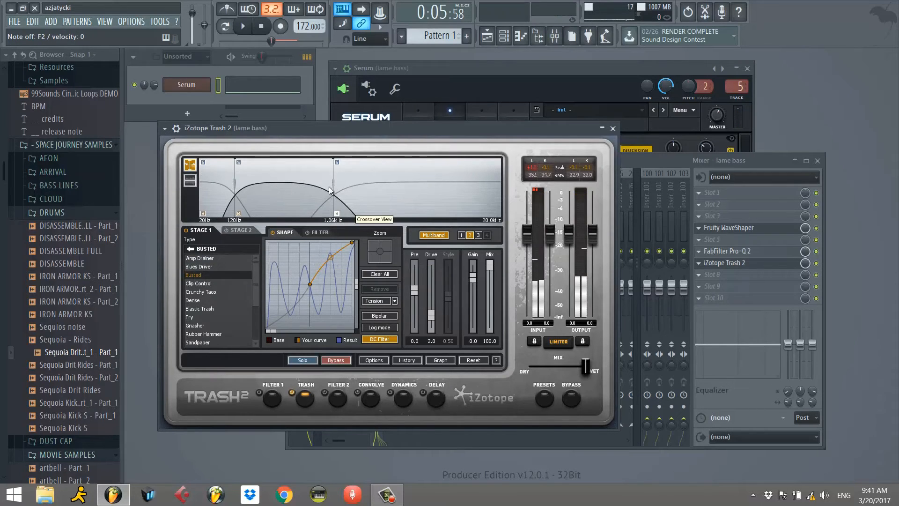
Move Trash 2's crossovers to 175 Hz and 3.20 kHz, and bend the low band's shaping curve upward.
{"action": "left_click_drag", "start_coordinate": [334, 183], "coordinate": [395, 187]}
{"action": "left_click_drag", "start_coordinate": [234, 193], "coordinate": [249, 192]}
{"action": "left_click", "coordinate": [232, 195]}
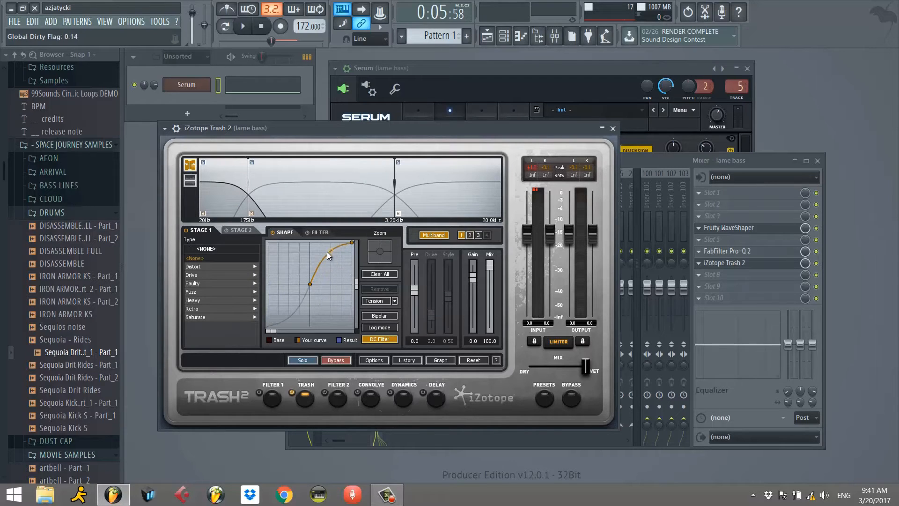
Try the Clip Control distortion on Trash 2's high band.
{"action": "left_click", "coordinate": [459, 182]}
{"action": "left_click", "coordinate": [203, 284]}
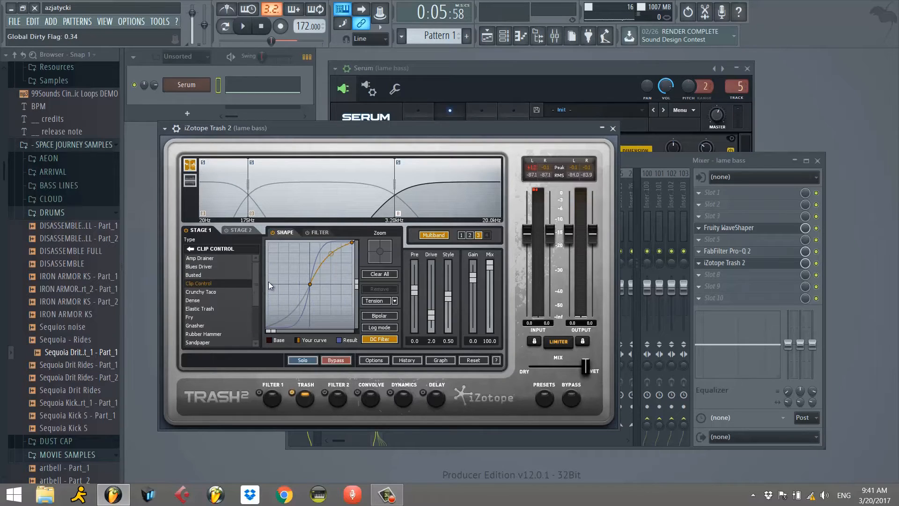
{"action": "left_click", "coordinate": [307, 190]}
Set the high band's Stage 1 distortion to Busted and bend its shaping curve upward.
{"action": "left_click", "coordinate": [423, 206]}
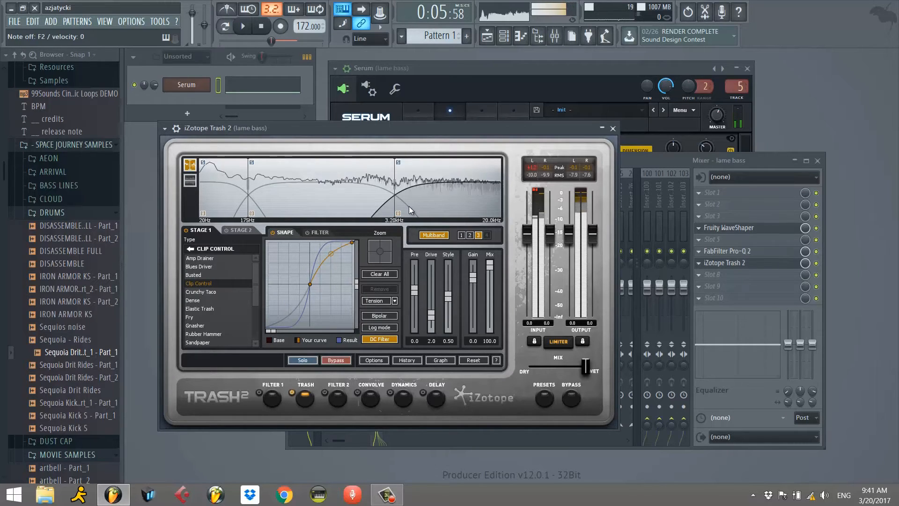
{"action": "left_click_drag", "start_coordinate": [330, 253], "coordinate": [330, 264]}
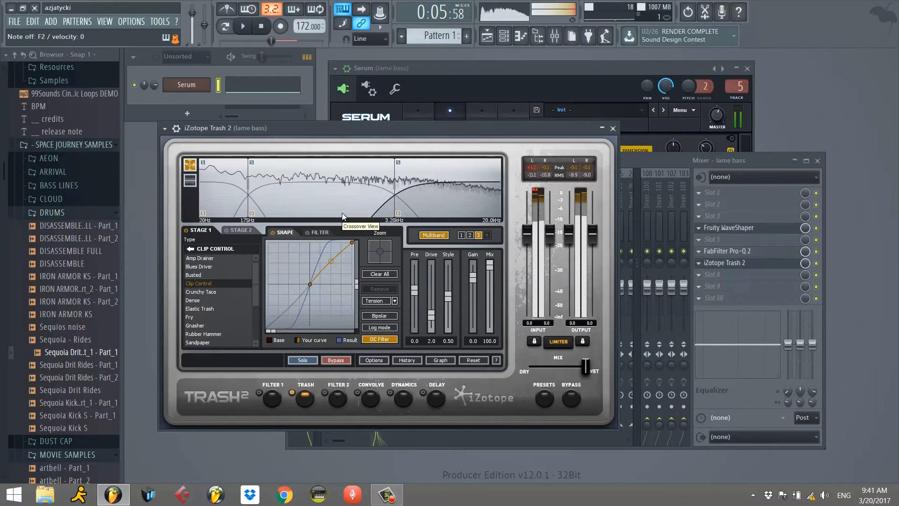
{"action": "left_click_drag", "start_coordinate": [310, 285], "coordinate": [310, 287]}
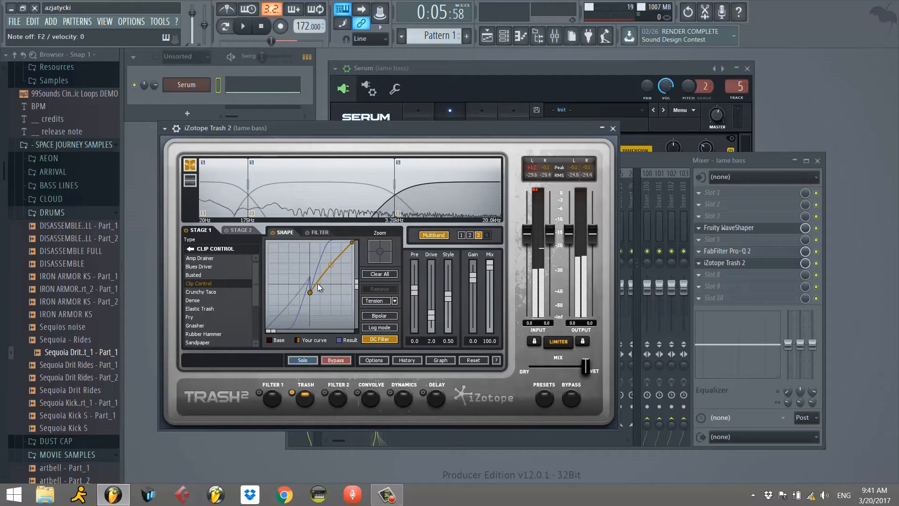
{"action": "left_click_drag", "start_coordinate": [311, 292], "coordinate": [315, 286]}
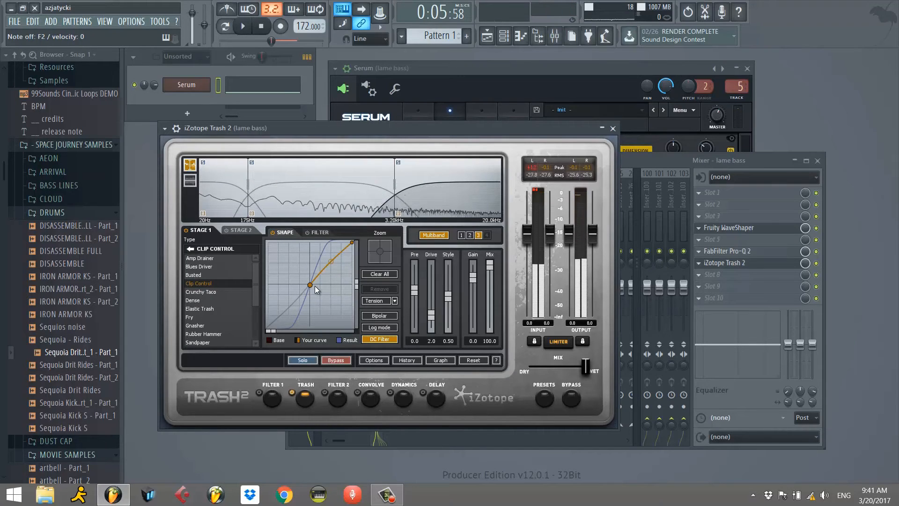
{"action": "left_click", "coordinate": [251, 277]}
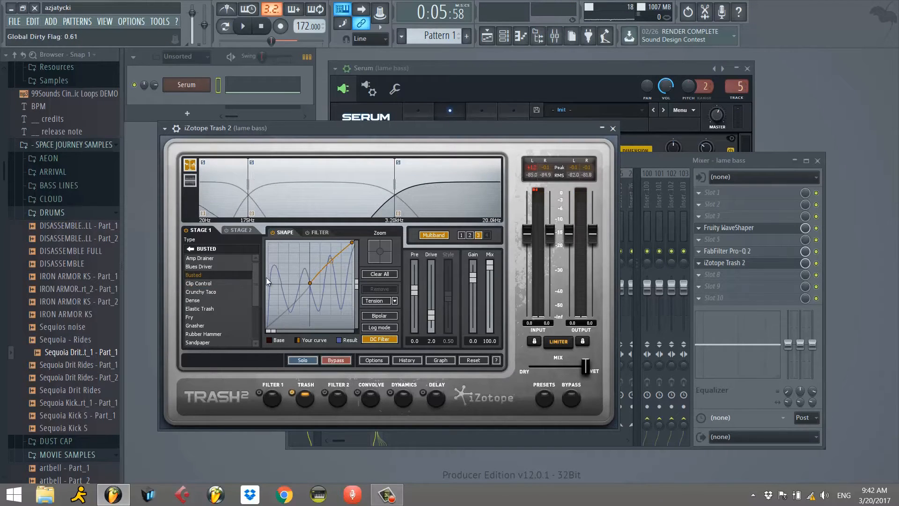
{"action": "left_click_drag", "start_coordinate": [324, 269], "coordinate": [331, 260]}
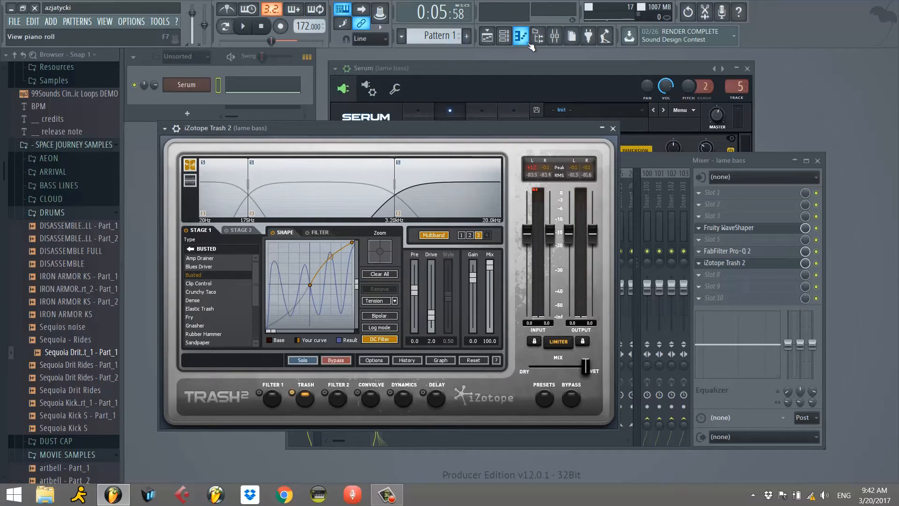
Play the selected loop in the Playlist, unmuting Track 2 and muting Track 3 during playback.
{"action": "left_click", "coordinate": [487, 36]}
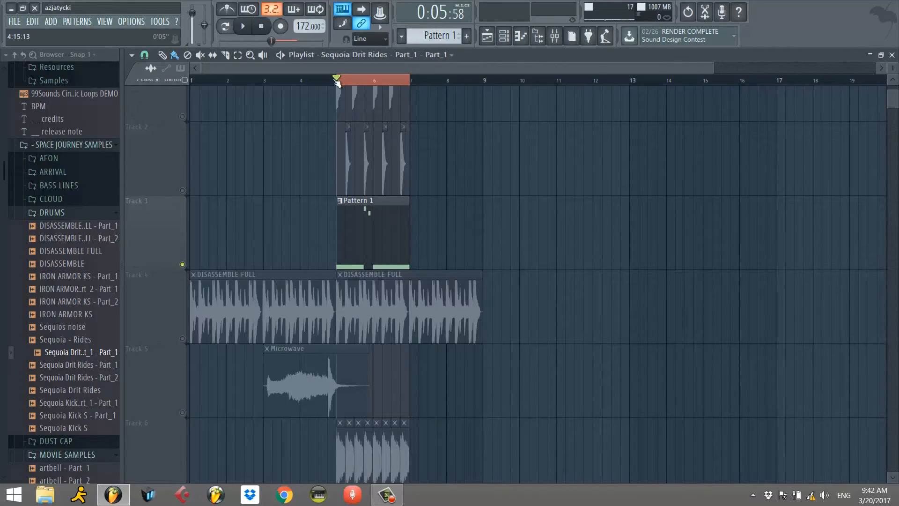
{"action": "key", "text": "space"}
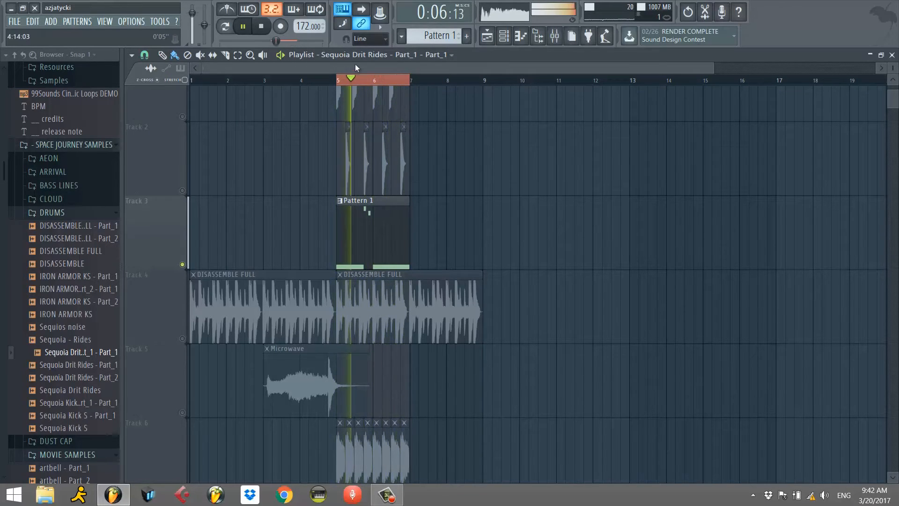
{"action": "left_click", "coordinate": [182, 191]}
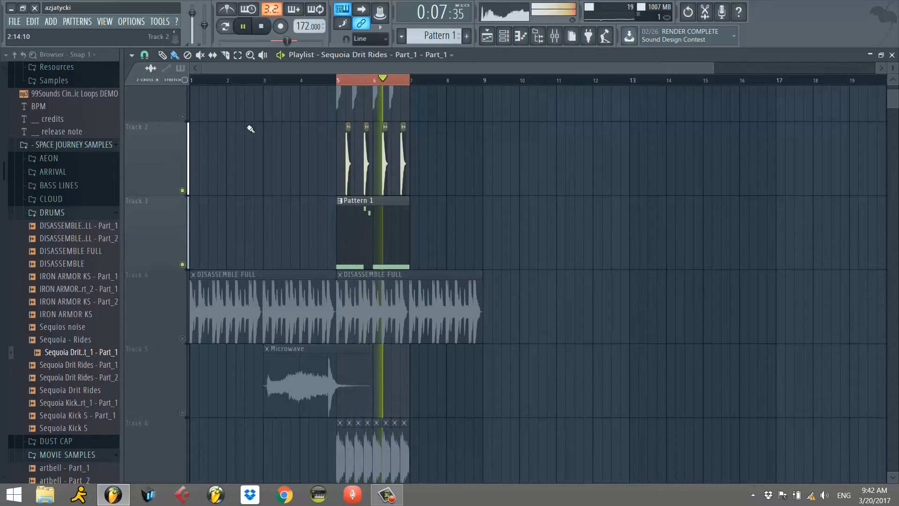
{"action": "left_click", "coordinate": [182, 264]}
{"action": "key", "text": "space"}
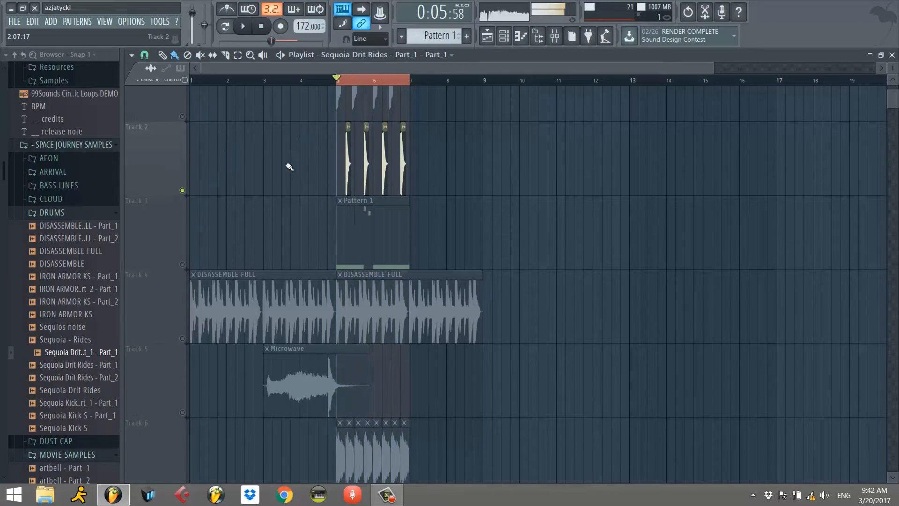
Open the Track 2 drum sample's channel settings, unmute Track 1 and play the loop with both drum tracks.
{"action": "double_click", "coordinate": [347, 155]}
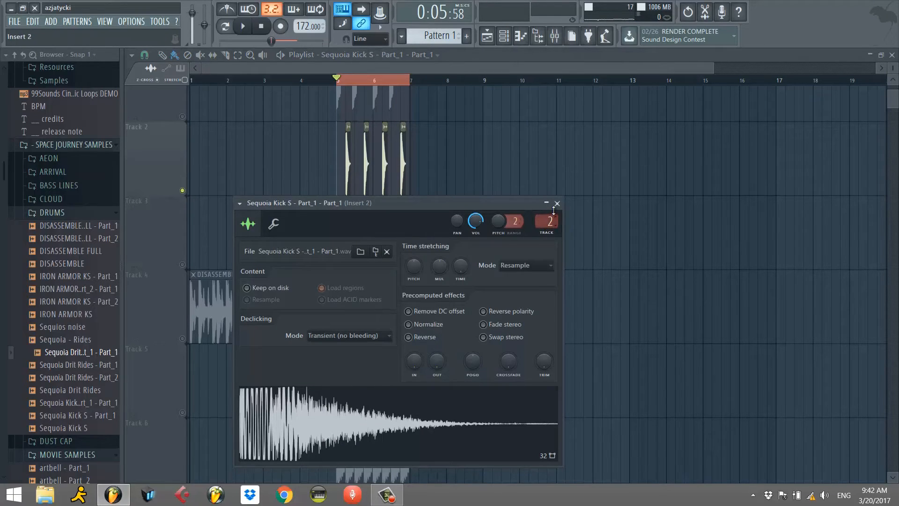
{"action": "left_click", "coordinate": [182, 117]}
{"action": "scroll", "coordinate": [253, 129], "scroll_direction": "up", "scroll_amount": 1}
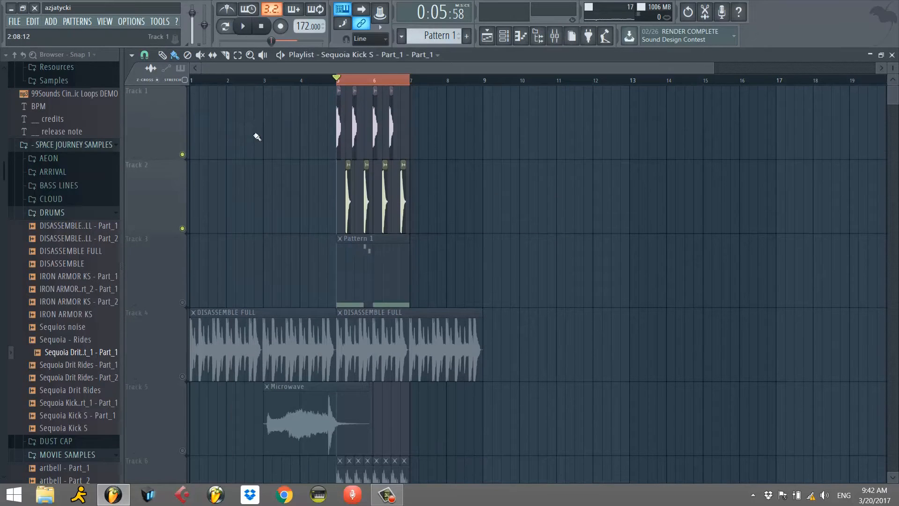
{"action": "key", "text": "space"}
{"action": "key", "text": "space"}
{"action": "scroll", "coordinate": [194, 158], "scroll_direction": "right", "scroll_amount": 1}
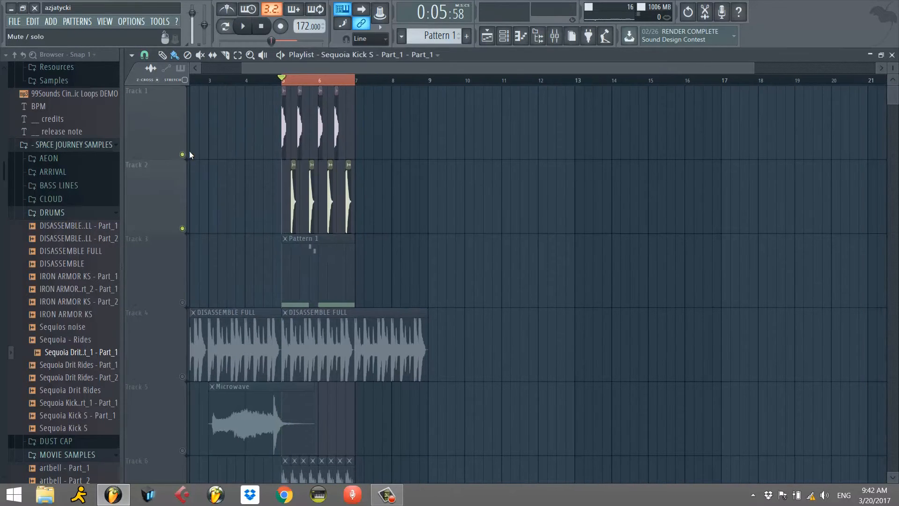
{"action": "key", "text": "space"}
{"action": "scroll", "coordinate": [195, 153], "scroll_direction": "right", "scroll_amount": 1}
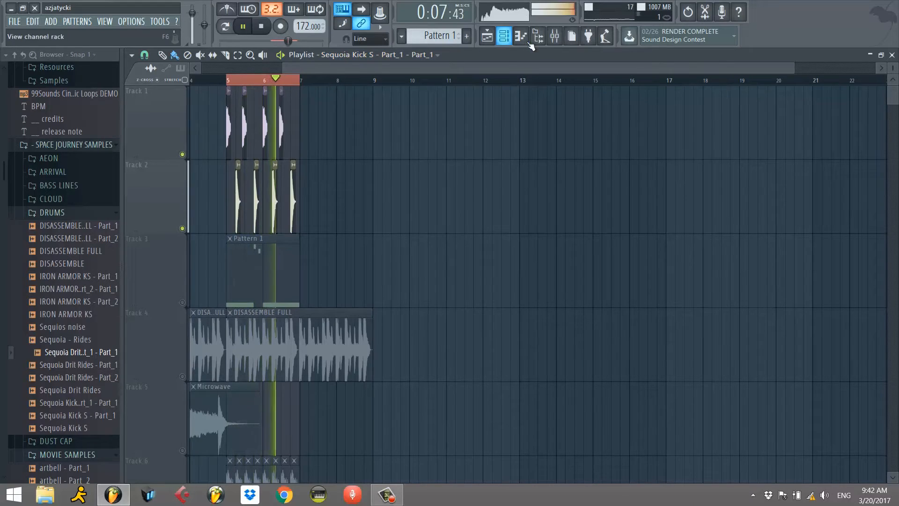
Open the mixer, resume playback and select the Insert 1 track.
{"action": "key", "text": "space"}
{"action": "left_click", "coordinate": [561, 40]}
{"action": "key", "text": "space"}
{"action": "left_click", "coordinate": [329, 201]}
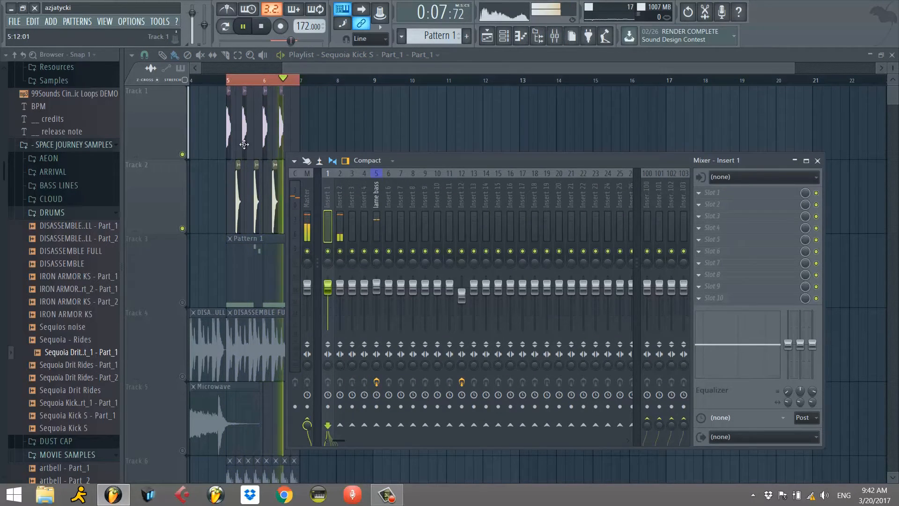
Check the Track 2 drum sample's mixer routing in its channel settings, close them and reopen the mixer with playback stopped.
{"action": "double_click", "coordinate": [257, 205]}
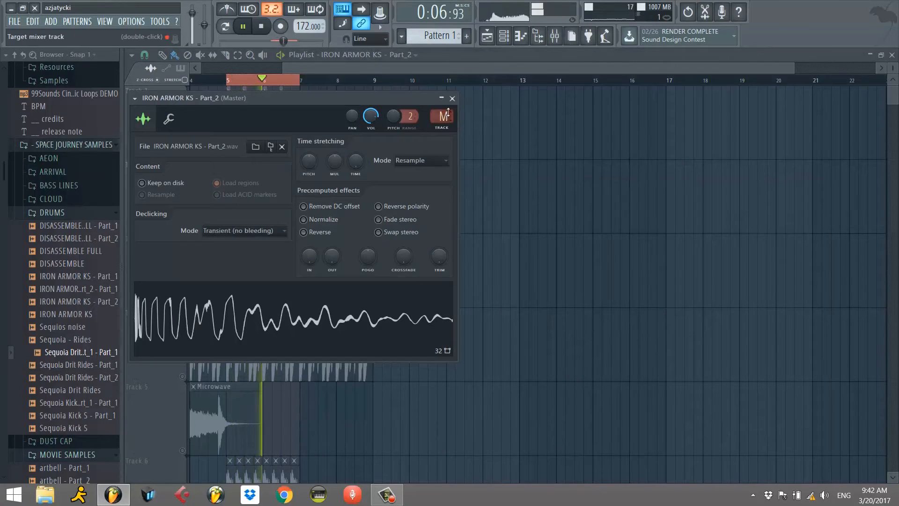
{"action": "left_click", "coordinate": [452, 98]}
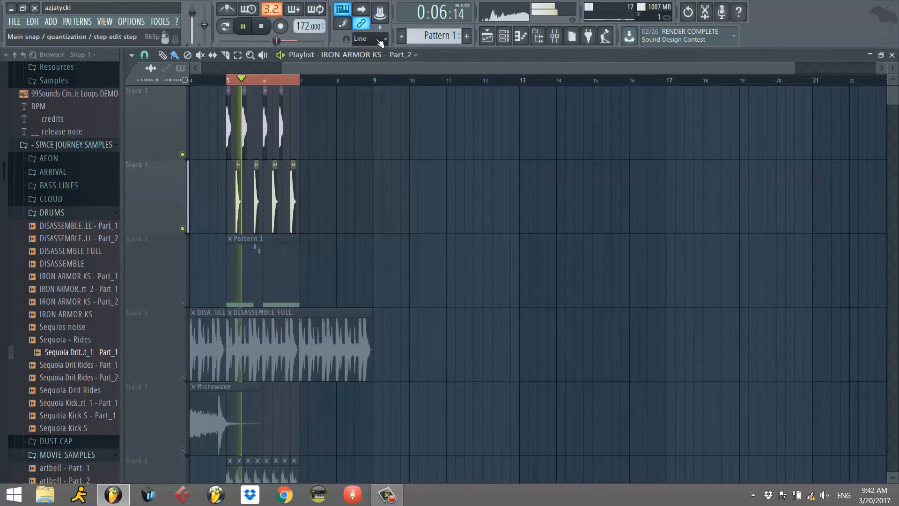
{"action": "key", "text": "F9"}
{"action": "key", "text": "space"}
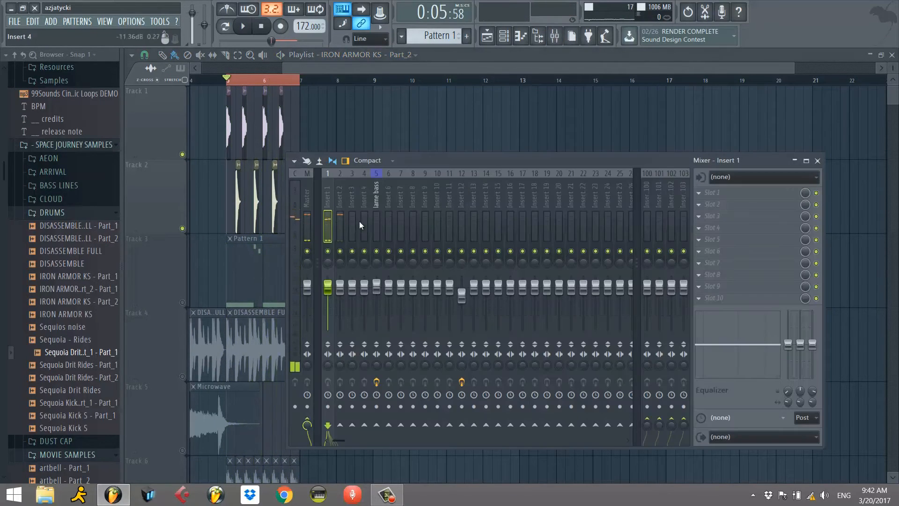
Raise the Insert 1 and Insert 2 faders slightly and play the loop to check the drum levels.
{"action": "left_click", "coordinate": [337, 208]}
{"action": "left_click", "coordinate": [331, 288]}
{"action": "key", "text": "space"}
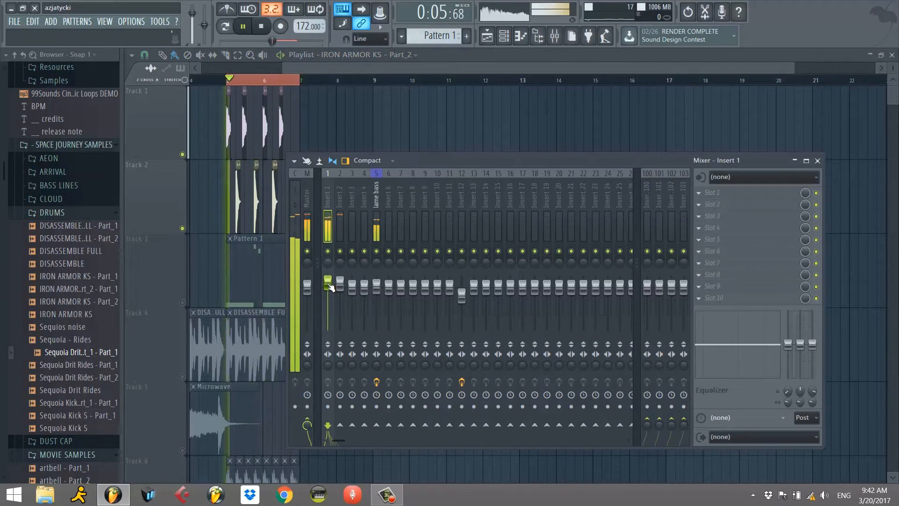
{"action": "key", "text": "space"}
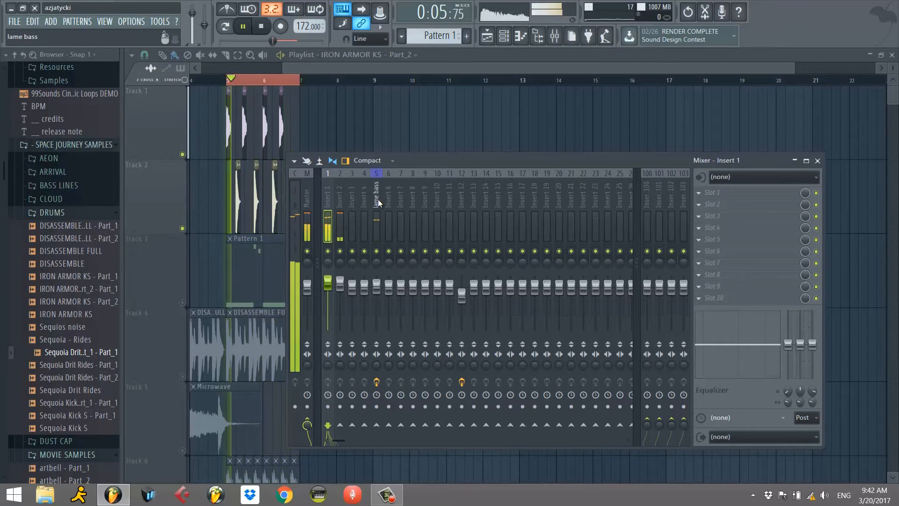
{"action": "key", "text": "space"}
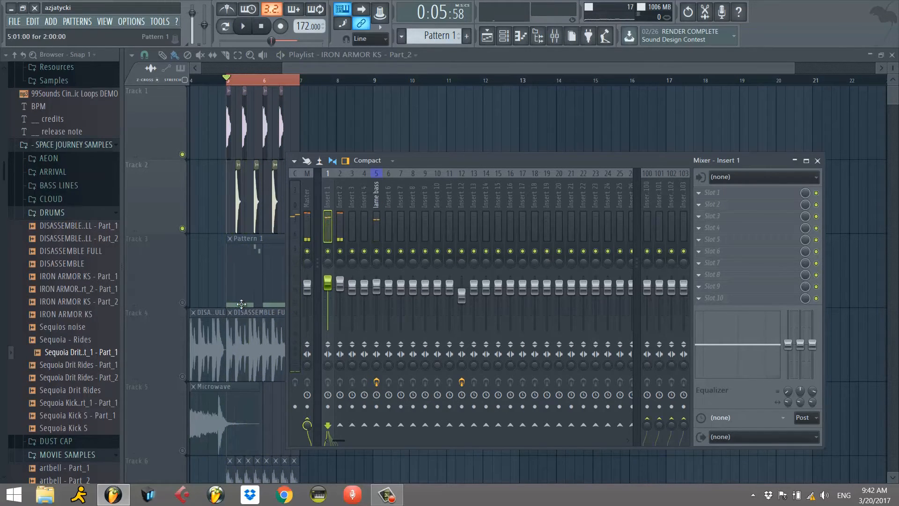
Solo Track 4 in the Playlist and play its DISASSEMBLE FULL drum loop.
{"action": "right_click", "coordinate": [183, 303]}
{"action": "right_click", "coordinate": [183, 304]}
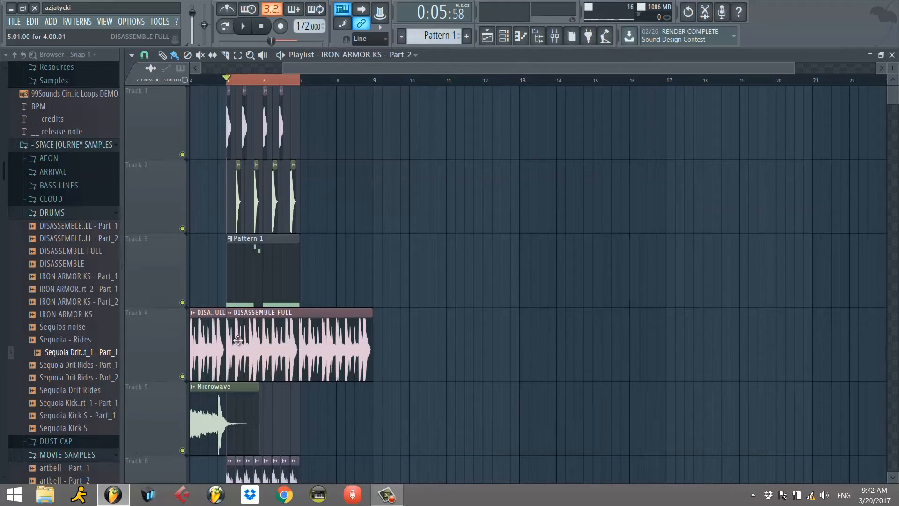
{"action": "right_click", "coordinate": [182, 377]}
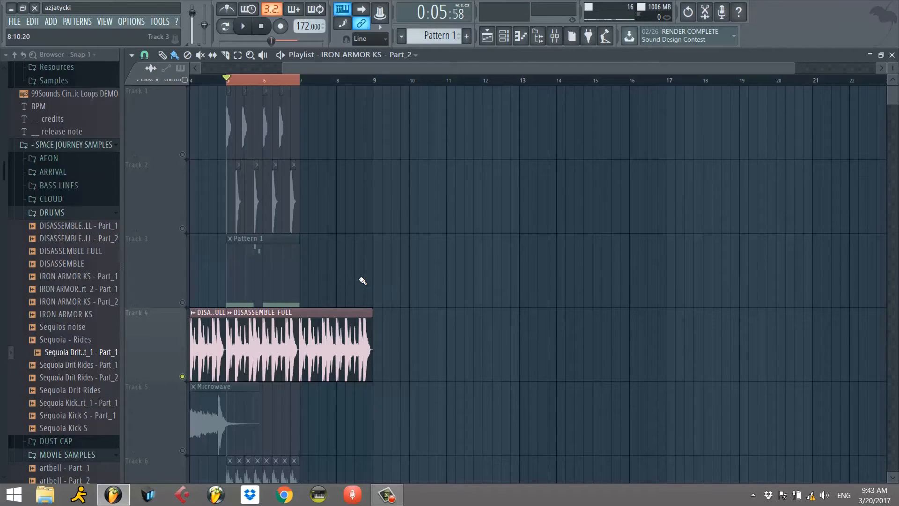
{"action": "key", "text": "space"}
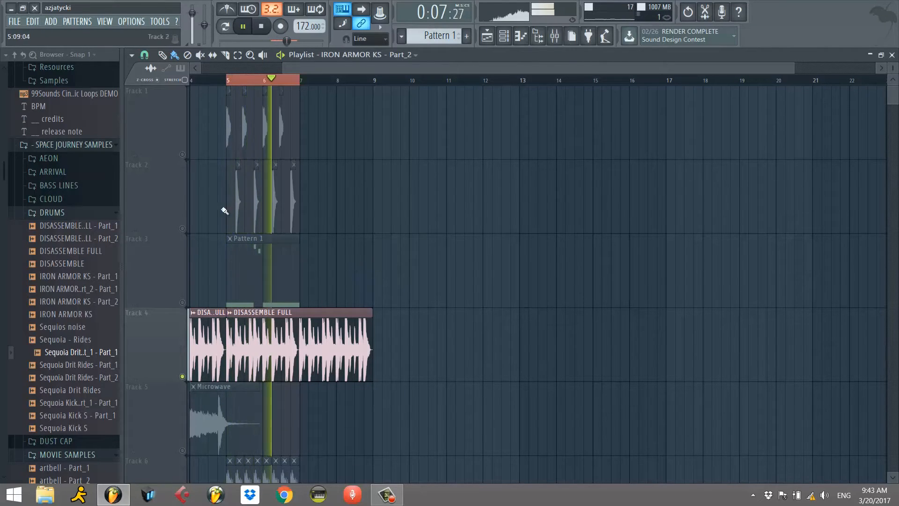
{"action": "key", "text": "space"}
Unmute Track 6 and play its clips together with the DISASSEMBLE FULL loop.
{"action": "left_click_drag", "start_coordinate": [274, 70], "coordinate": [209, 70]}
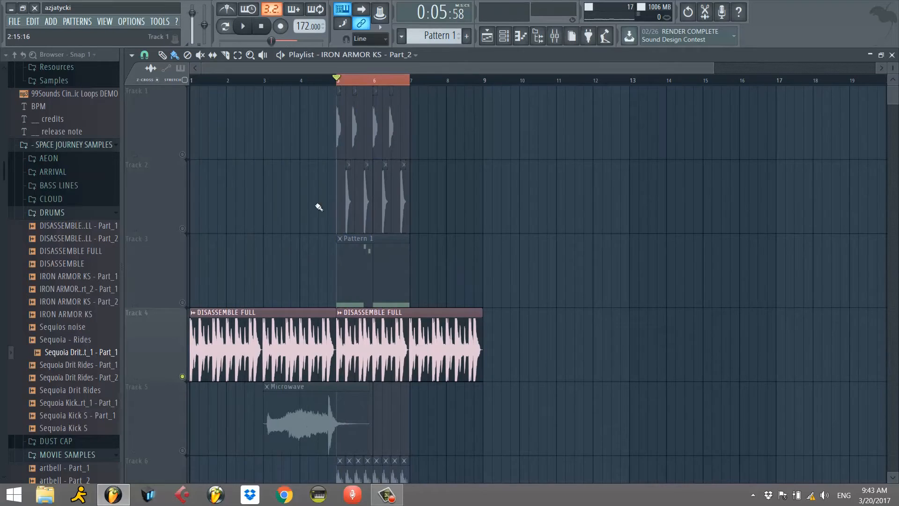
{"action": "scroll", "coordinate": [323, 226], "scroll_direction": "down", "scroll_amount": 3}
{"action": "left_click", "coordinate": [183, 303]}
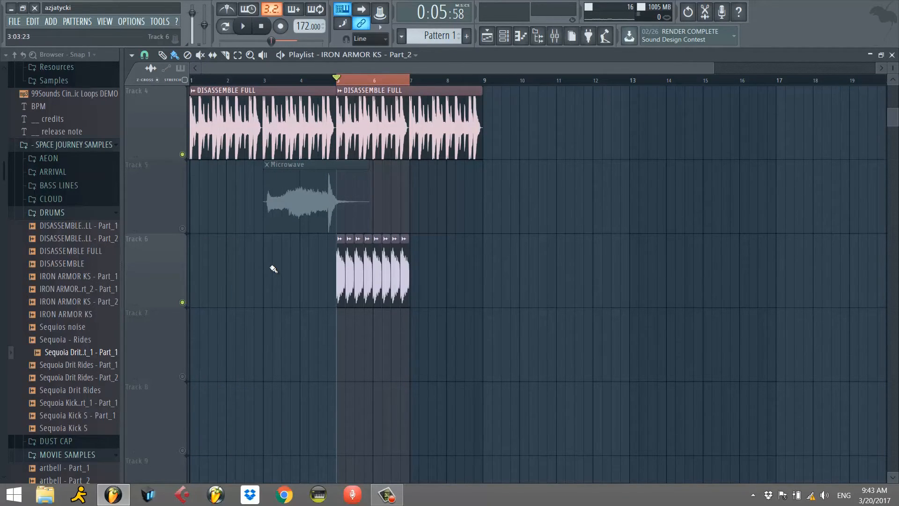
{"action": "key", "text": "space"}
Unmute all Playlist tracks and play the looped section with everything audible.
{"action": "key", "text": "space"}
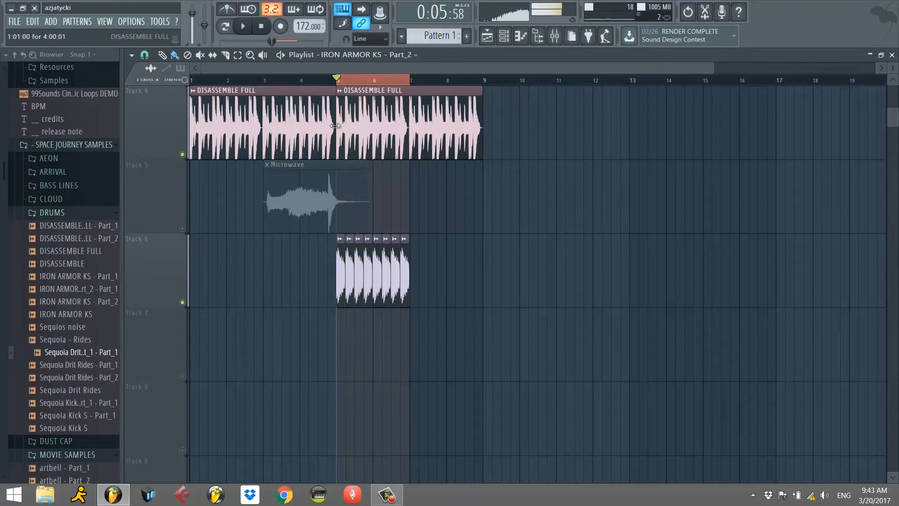
{"action": "left_click", "coordinate": [182, 303], "text": "ctrl"}
{"action": "left_click", "coordinate": [183, 303], "text": "ctrl"}
{"action": "key", "text": "space"}
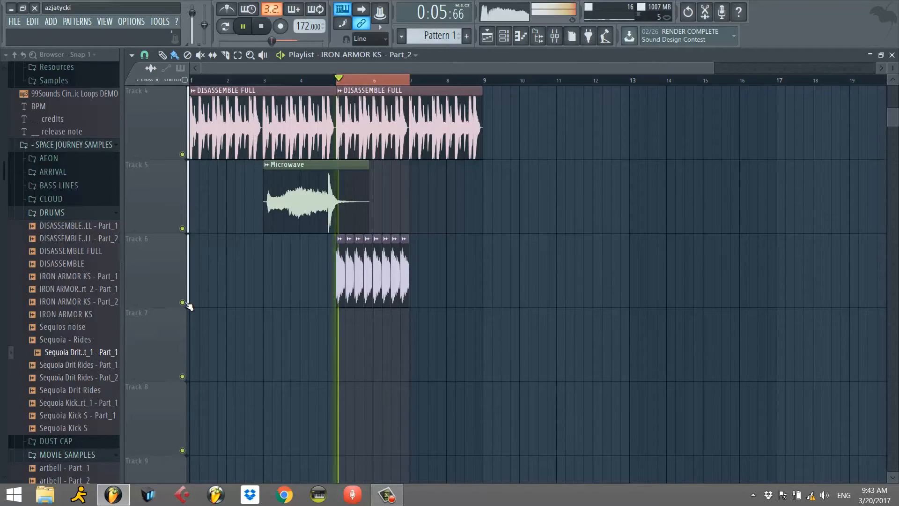
Move the playhead to the start of bar 1 and play the full arrangement.
{"action": "scroll", "coordinate": [234, 187], "scroll_direction": "up", "scroll_amount": 3}
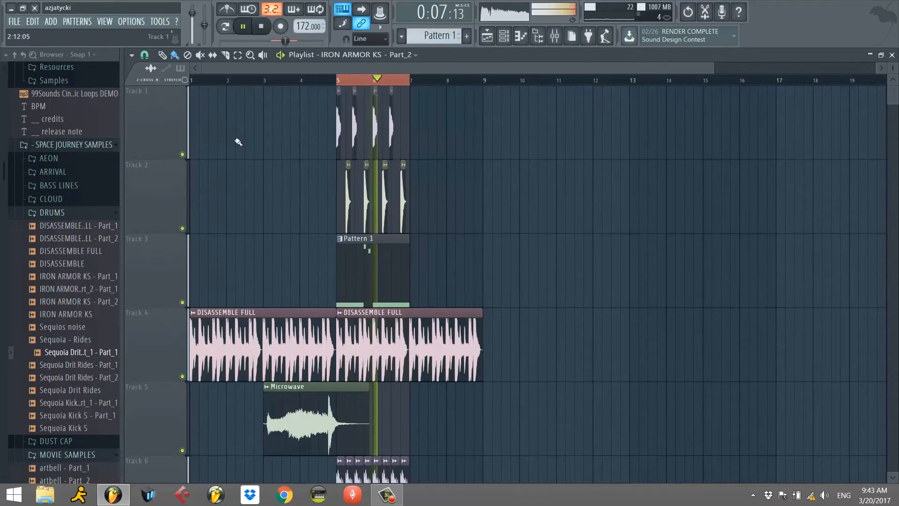
{"action": "left_click", "coordinate": [202, 83]}
{"action": "key", "text": "space"}
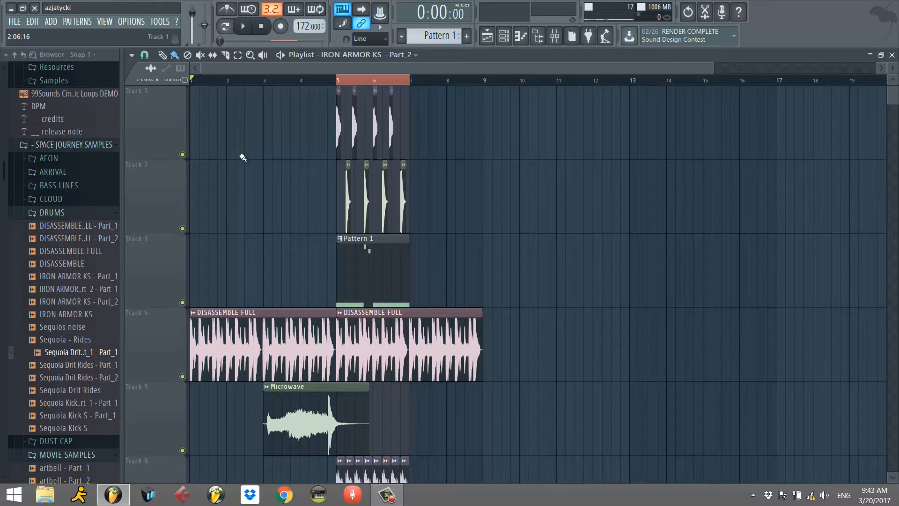
{"action": "key", "text": "space"}
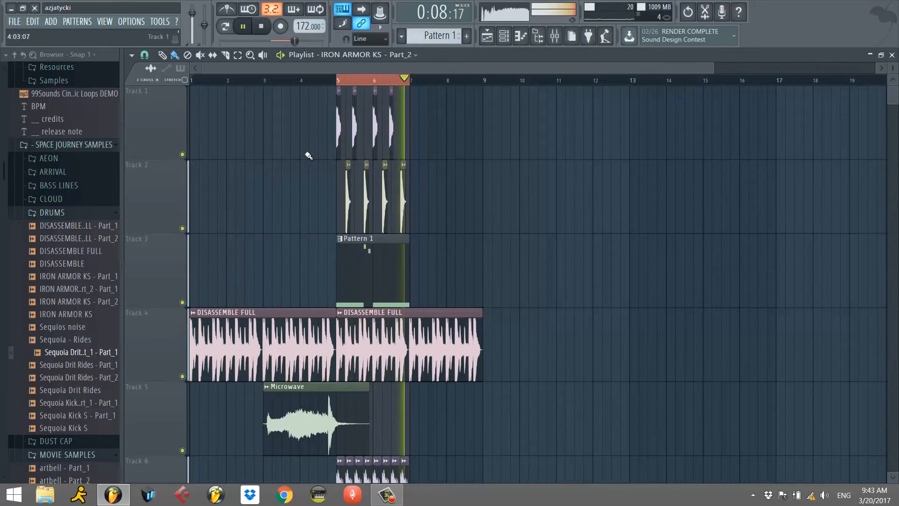
Stop playback, open Pattern 1's Serum piano roll and remove all notes except the first F2, shortened to 5 steps.
{"action": "left_click_drag", "start_coordinate": [712, 68], "coordinate": [385, 71]}
{"action": "key", "text": "space"}
{"action": "left_click", "coordinate": [445, 270]}
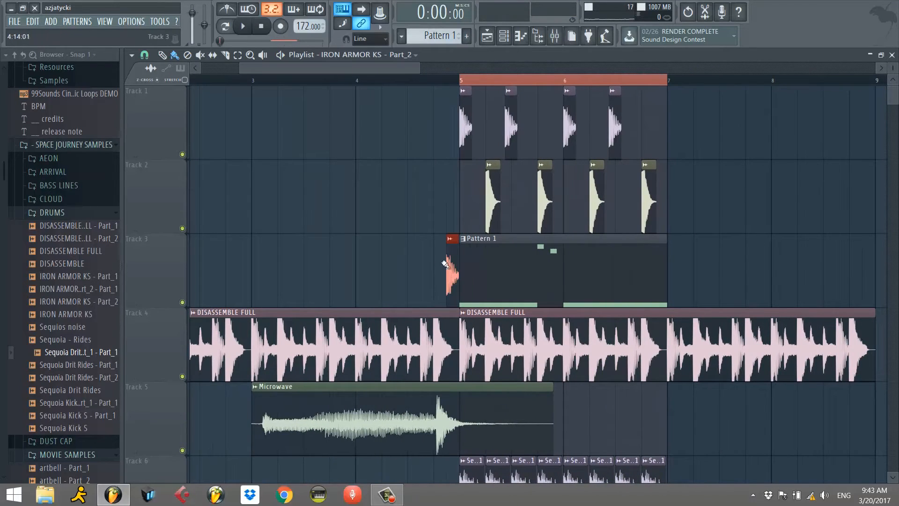
{"action": "double_click", "coordinate": [495, 265]}
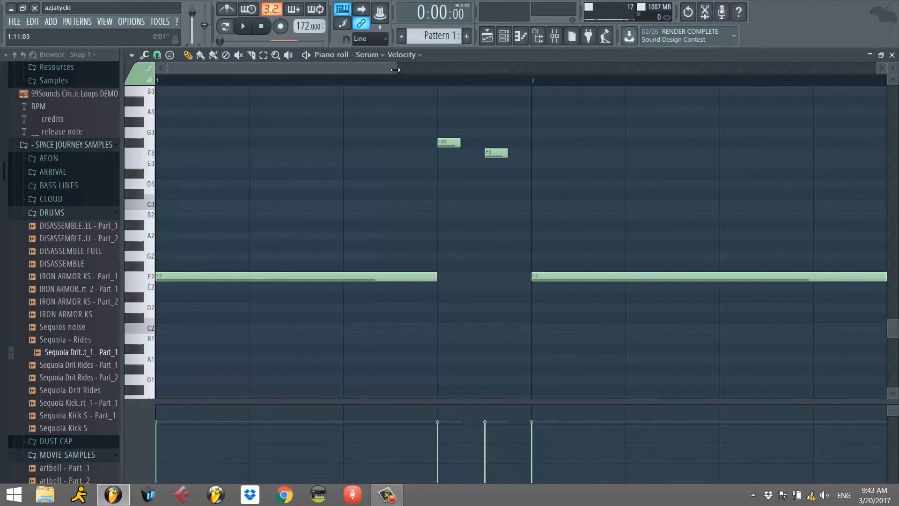
{"action": "left_click_drag", "start_coordinate": [396, 69], "coordinate": [628, 70]}
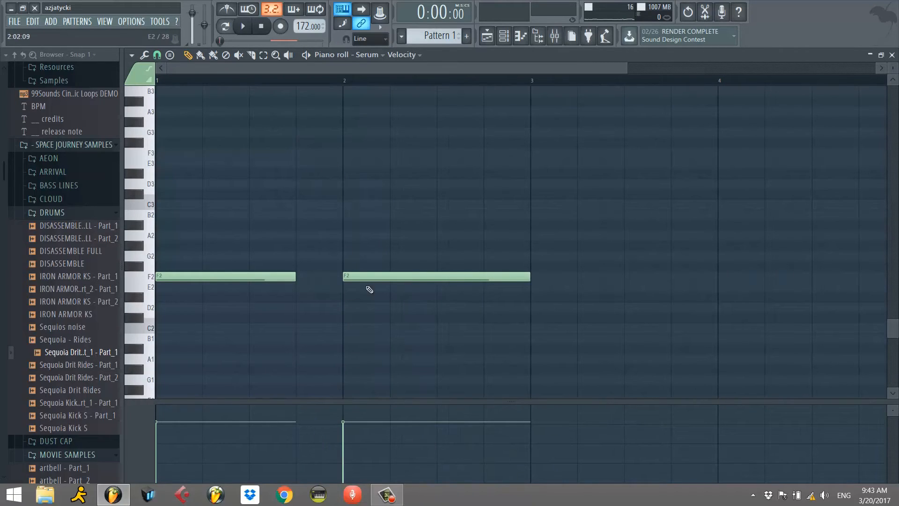
{"action": "right_click", "coordinate": [350, 277]}
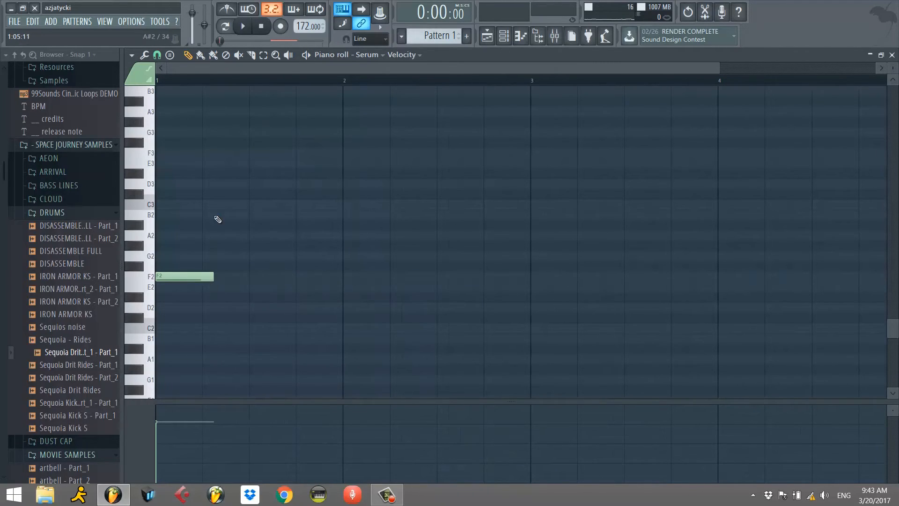
Add three F2 notes after the first: 5 steps from 1:08, 7 steps from 2:03, and one ending bar 2.
{"action": "scroll", "coordinate": [179, 244], "scroll_direction": "up", "scroll_amount": 2}
{"action": "mouse_move", "coordinate": [167, 307]}
{"action": "left_mouse_down"}
{"action": "mouse_move", "coordinate": [155, 224]}
{"action": "mouse_move", "coordinate": [151, 314]}
{"action": "left_mouse_up"}
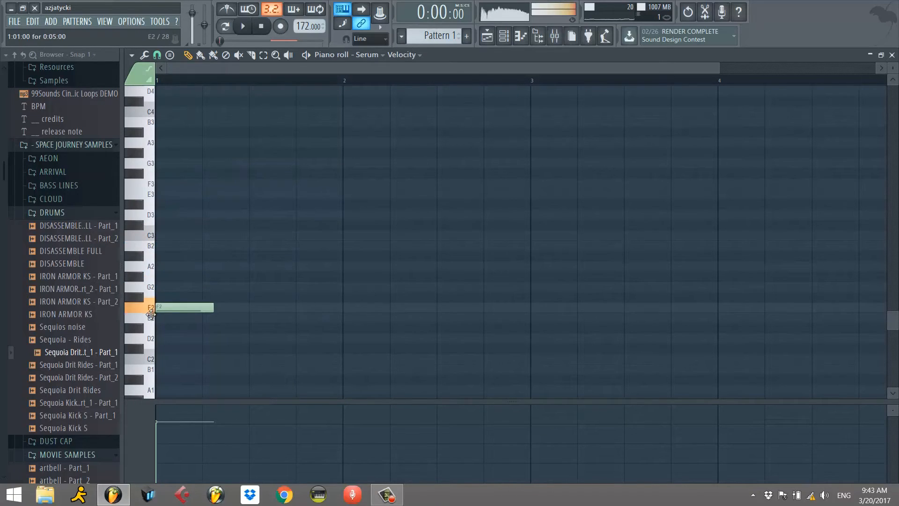
{"action": "left_click", "coordinate": [236, 308]}
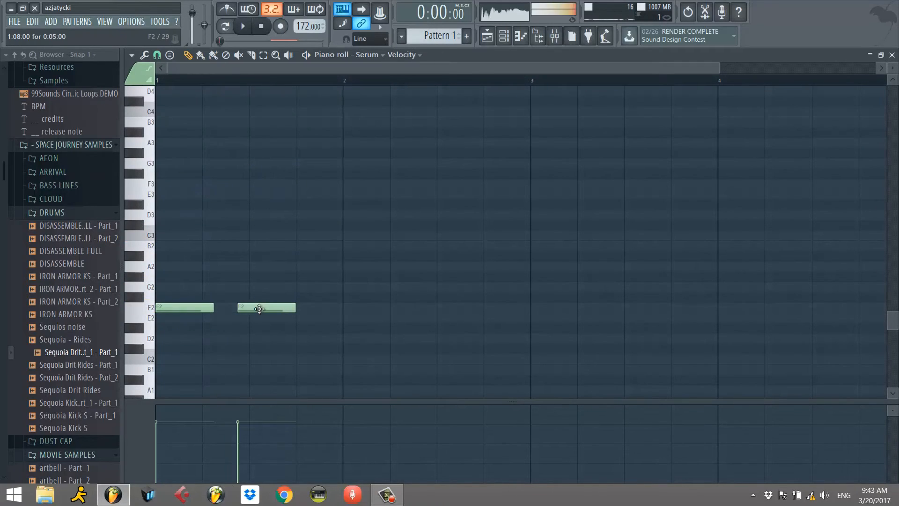
{"action": "left_click", "coordinate": [325, 309]}
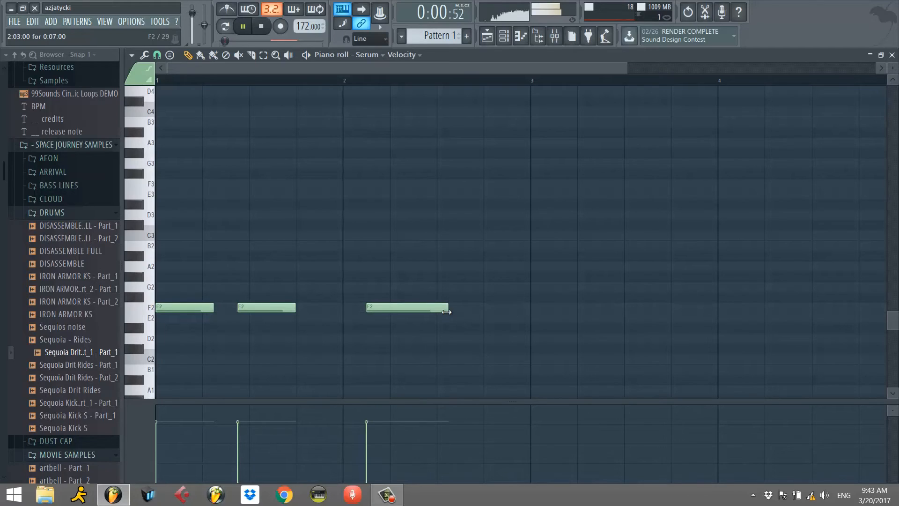
{"action": "left_click", "coordinate": [465, 308]}
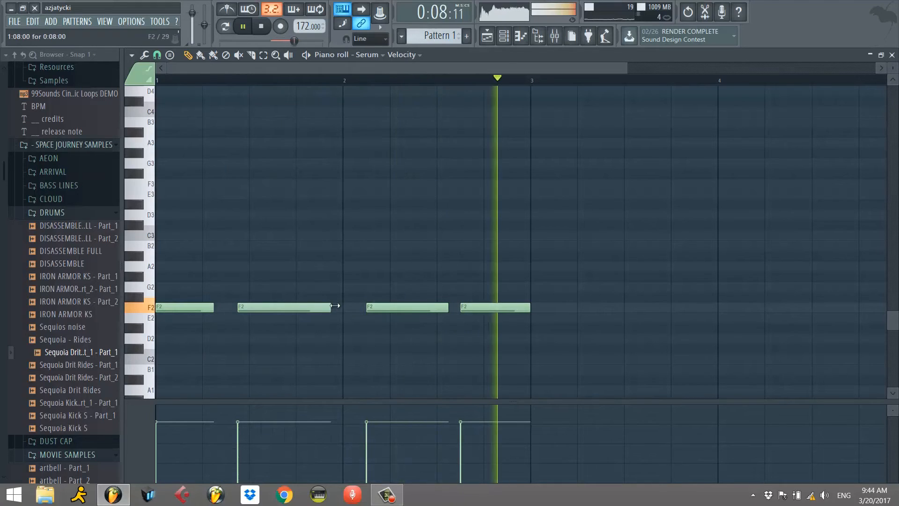
Move the second F2 note to 1:07, extend the third back to the start of bar 2 and close the piano roll.
{"action": "left_click_drag", "start_coordinate": [257, 307], "coordinate": [246, 307]}
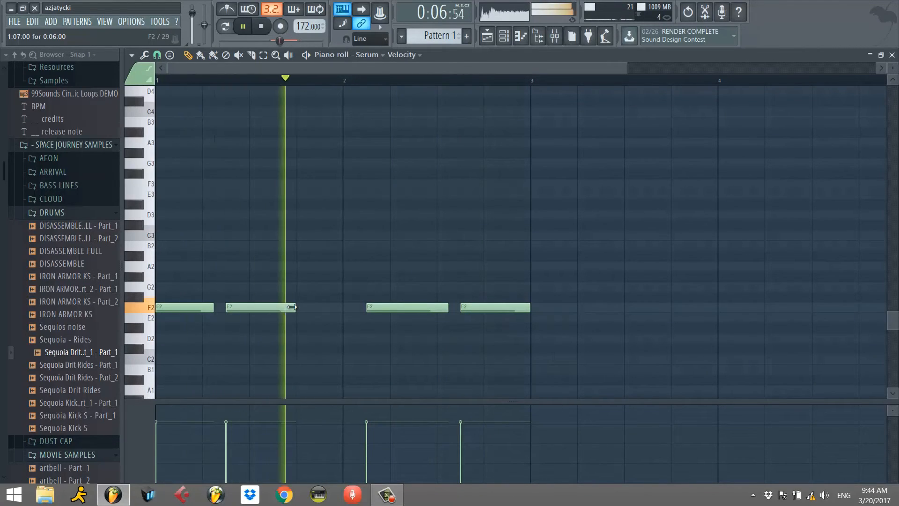
{"action": "left_click_drag", "start_coordinate": [378, 307], "coordinate": [308, 307]}
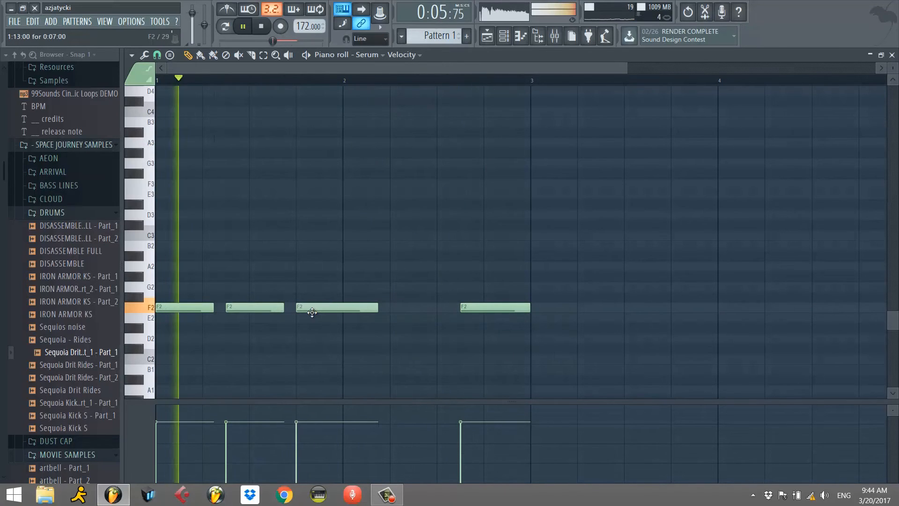
{"action": "left_click_drag", "start_coordinate": [373, 307], "coordinate": [418, 300]}
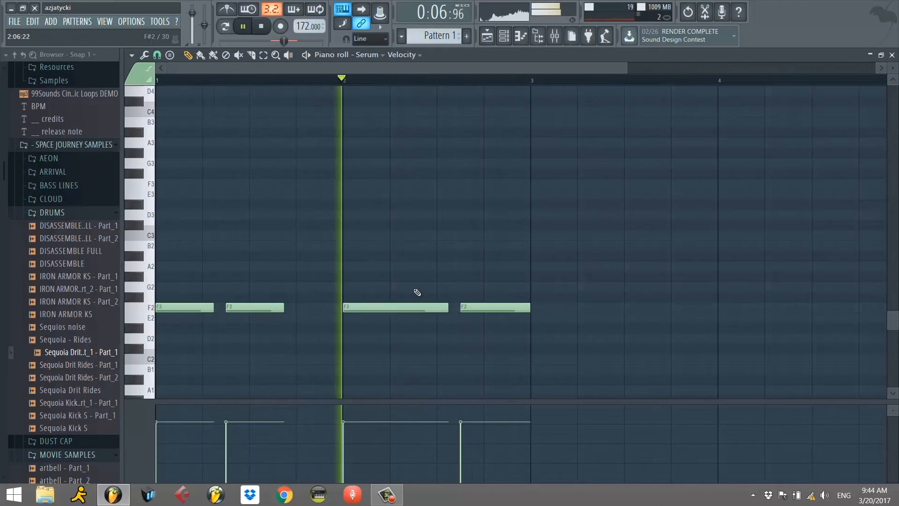
{"action": "left_click", "coordinate": [892, 56]}
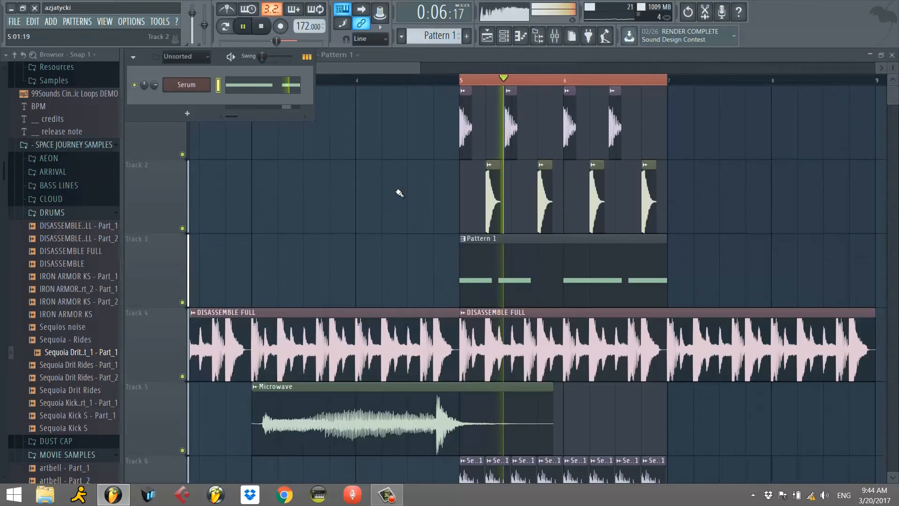
Stop playback, hide the Channel rack and preview DISASSEMBLE - Part_1 from the BASS LINES sample folder.
{"action": "key", "text": "space"}
{"action": "key", "text": "F6"}
{"action": "left_click", "coordinate": [49, 255]}
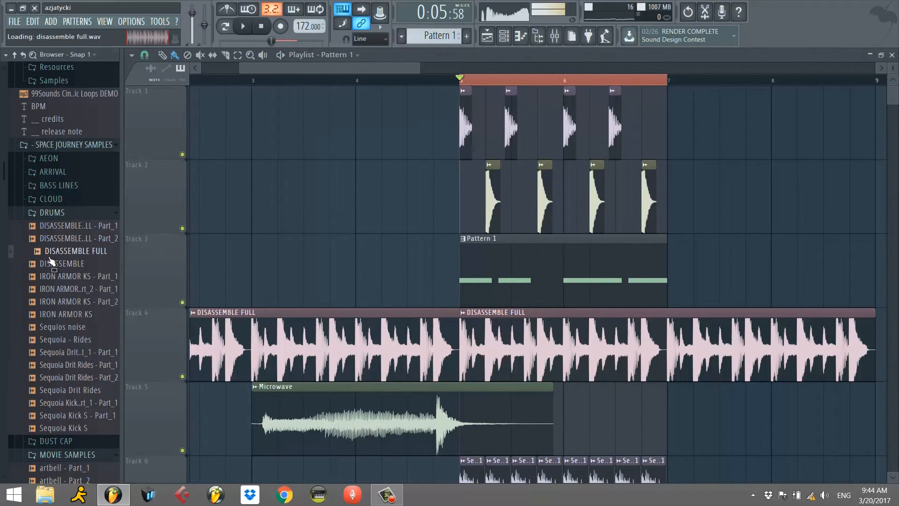
{"action": "left_click", "coordinate": [56, 189]}
{"action": "left_click", "coordinate": [60, 251]}
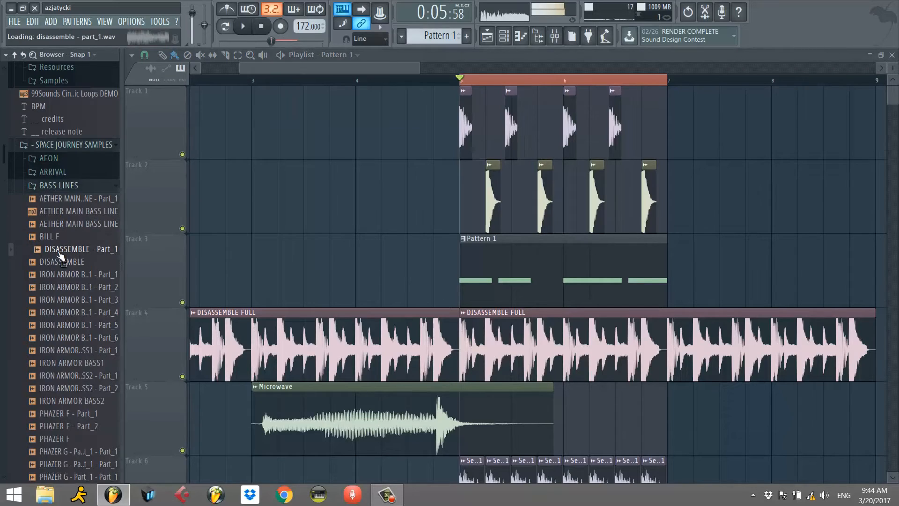
Audition several IRON ARMOR bass samples in the BASS LINES folder.
{"action": "left_click", "coordinate": [74, 288]}
{"action": "left_click", "coordinate": [85, 300]}
{"action": "scroll", "coordinate": [81, 335], "scroll_direction": "down", "scroll_amount": 4}
{"action": "left_click", "coordinate": [80, 262]}
{"action": "left_click", "coordinate": [80, 275]}
Audition the PHAZER F and PHAZER G bass samples in the BASS LINES folder.
{"action": "scroll", "coordinate": [77, 275], "scroll_direction": "down", "scroll_amount": 2}
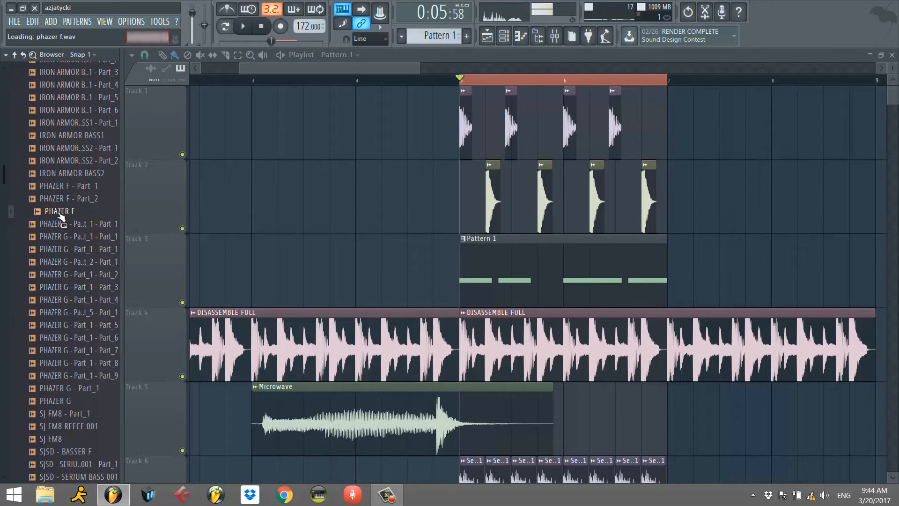
{"action": "scroll", "coordinate": [80, 213], "scroll_direction": "up", "scroll_amount": 2}
{"action": "scroll", "coordinate": [75, 307], "scroll_direction": "down", "scroll_amount": 4}
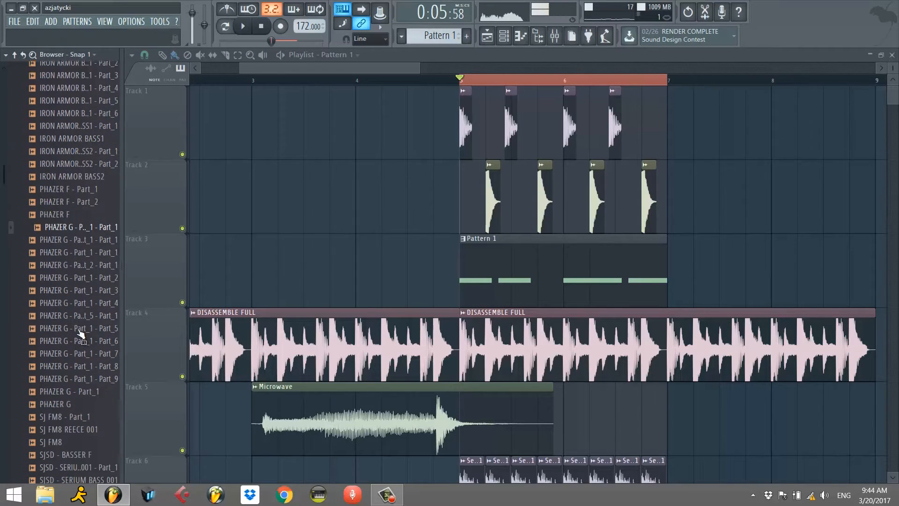
{"action": "left_click", "coordinate": [75, 312]}
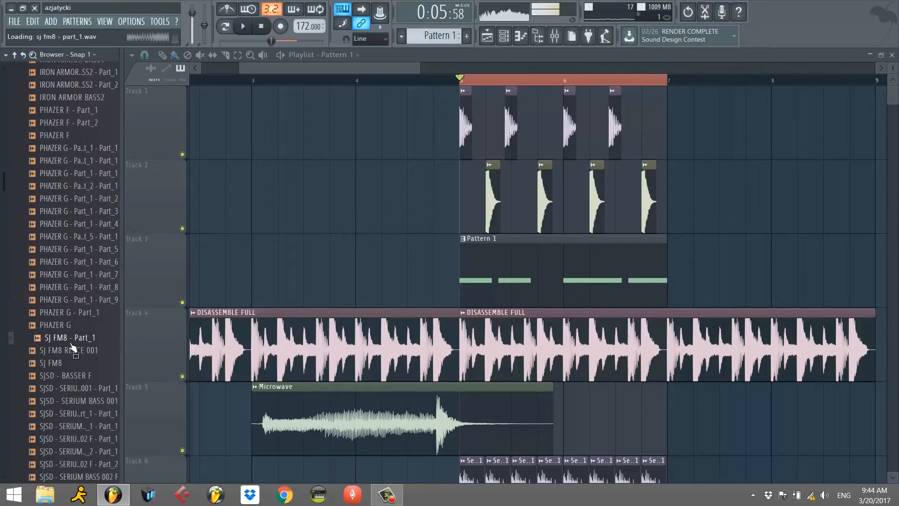
Audition the SJ FM8, SJSD and Space Journey bass samples further down the BASS LINES folder.
{"action": "left_click", "coordinate": [68, 389]}
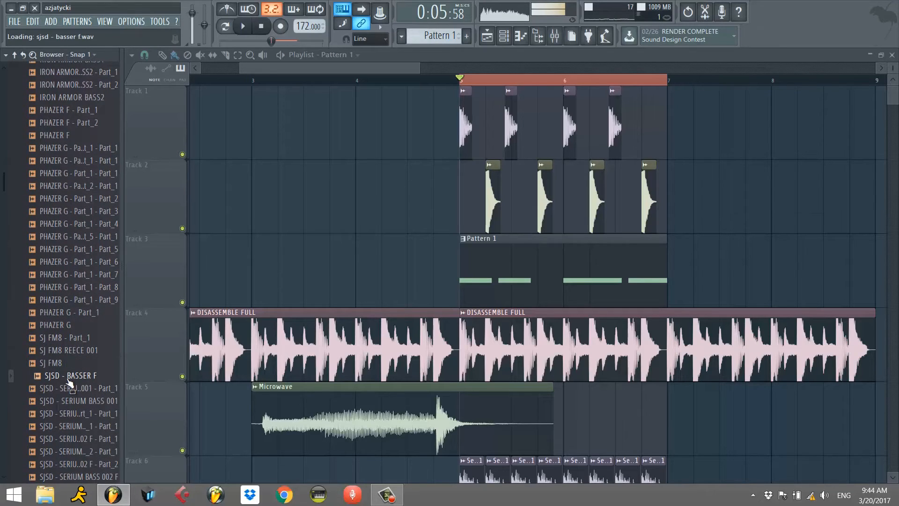
{"action": "scroll", "coordinate": [73, 387], "scroll_direction": "down", "scroll_amount": 4}
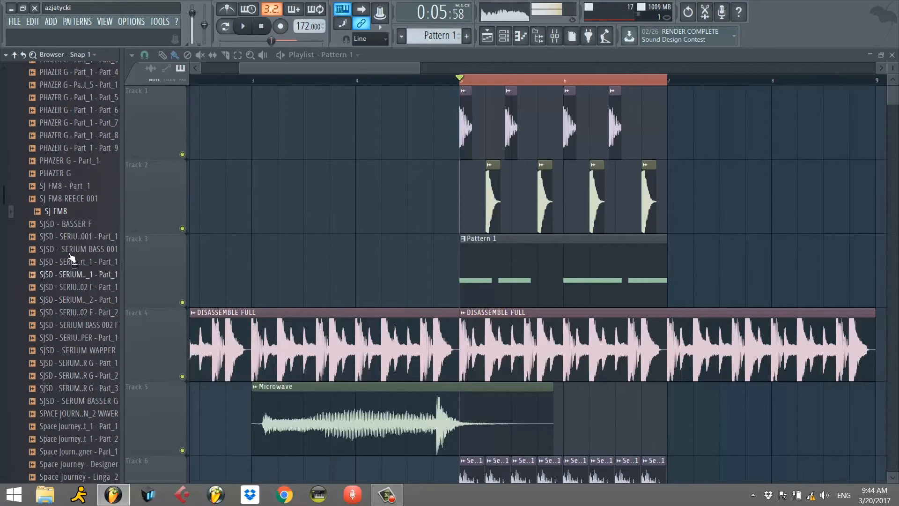
{"action": "scroll", "coordinate": [56, 372], "scroll_direction": "down", "scroll_amount": 1}
{"action": "left_click", "coordinate": [70, 379]}
{"action": "scroll", "coordinate": [71, 379], "scroll_direction": "down", "scroll_amount": 1}
{"action": "scroll", "coordinate": [71, 378], "scroll_direction": "down", "scroll_amount": 2}
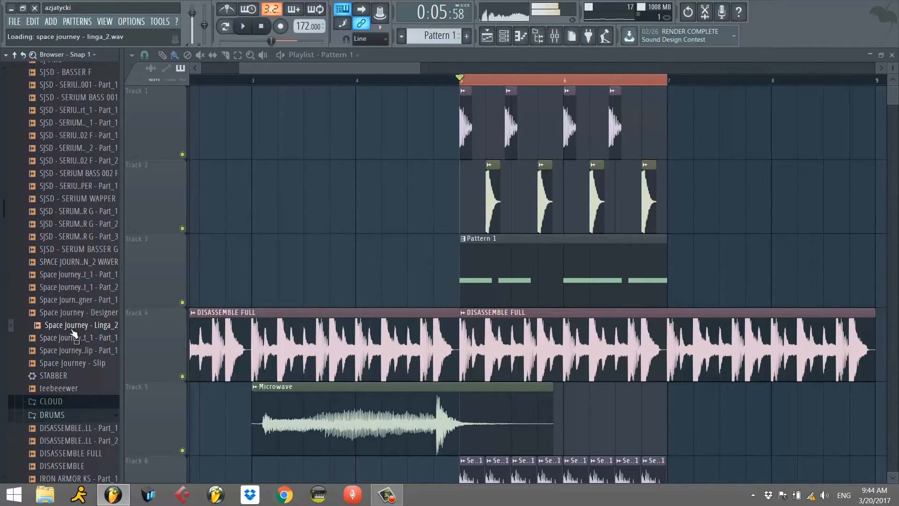
Bring the start of the arrangement into view and play the looped bass and drums in bars 5 and 6.
{"action": "key", "text": "space"}
{"action": "key", "text": "space"}
{"action": "left_click_drag", "start_coordinate": [276, 70], "coordinate": [233, 70]}
{"action": "left_click", "coordinate": [191, 81]}
{"action": "key", "text": "space"}
{"action": "left_click", "coordinate": [580, 80]}
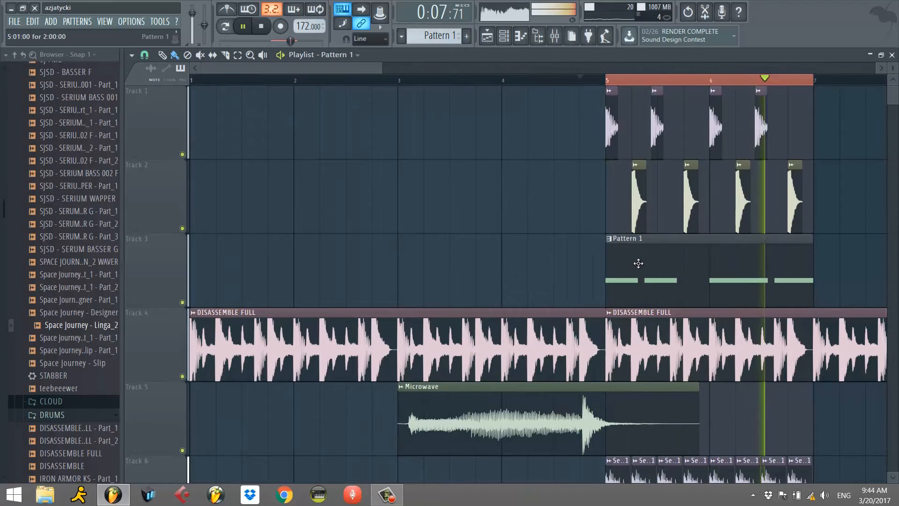
Reshape Serum's LFO 3 by moving its second peak earlier, lowering the preceding valley and adding another peak mid-curve, and stop playback.
{"action": "left_click", "coordinate": [892, 55]}
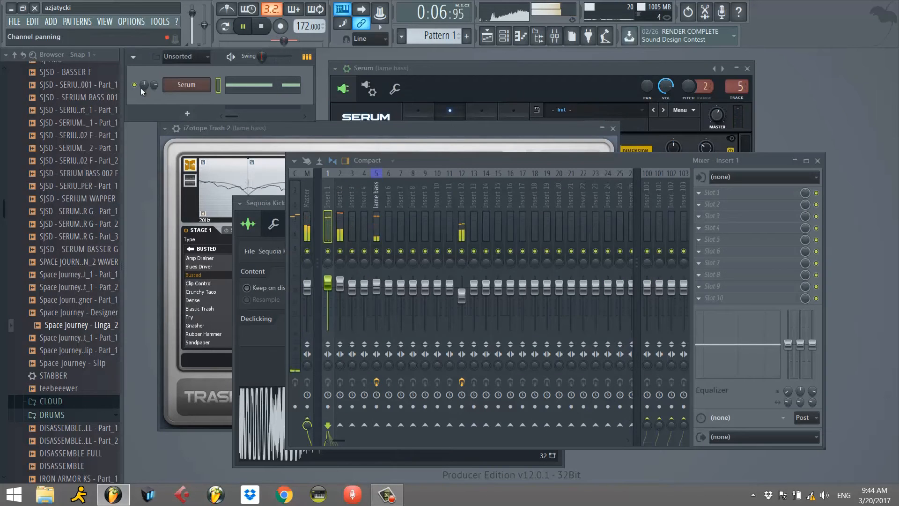
{"action": "left_click", "coordinate": [185, 86]}
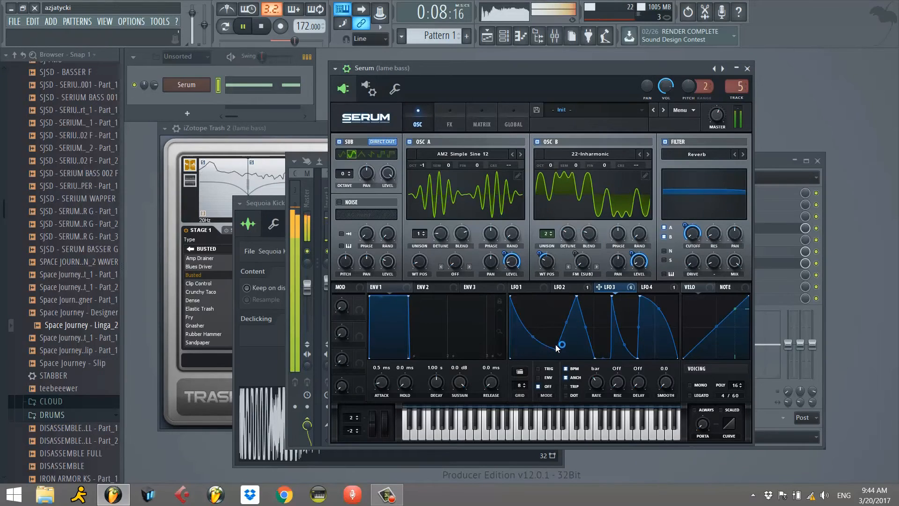
{"action": "left_click_drag", "start_coordinate": [576, 296], "coordinate": [560, 296]}
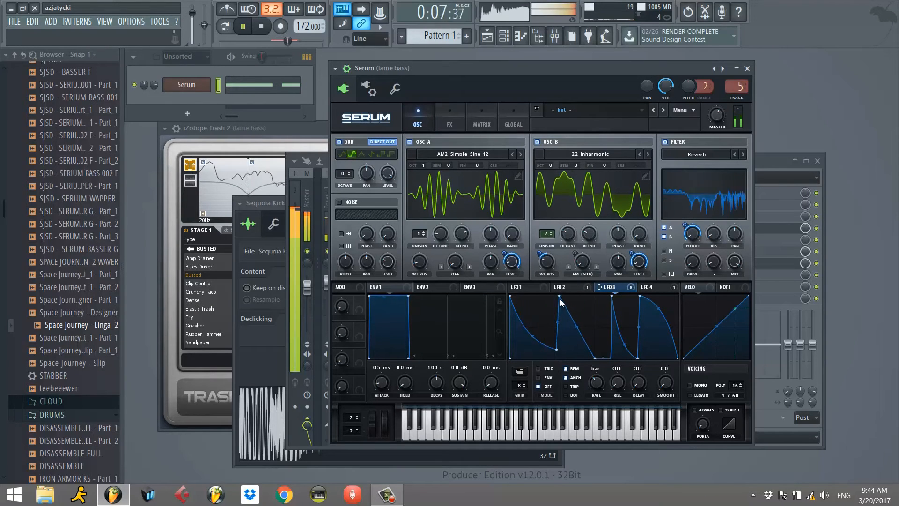
{"action": "left_click_drag", "start_coordinate": [557, 349], "coordinate": [549, 358]}
{"action": "left_click_drag", "start_coordinate": [560, 298], "coordinate": [554, 295]}
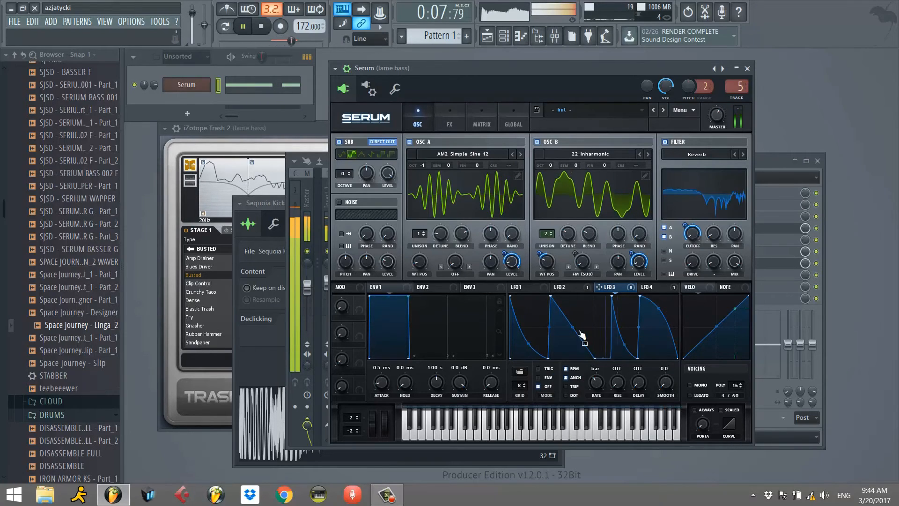
{"action": "left_click_drag", "start_coordinate": [576, 353], "coordinate": [591, 307]}
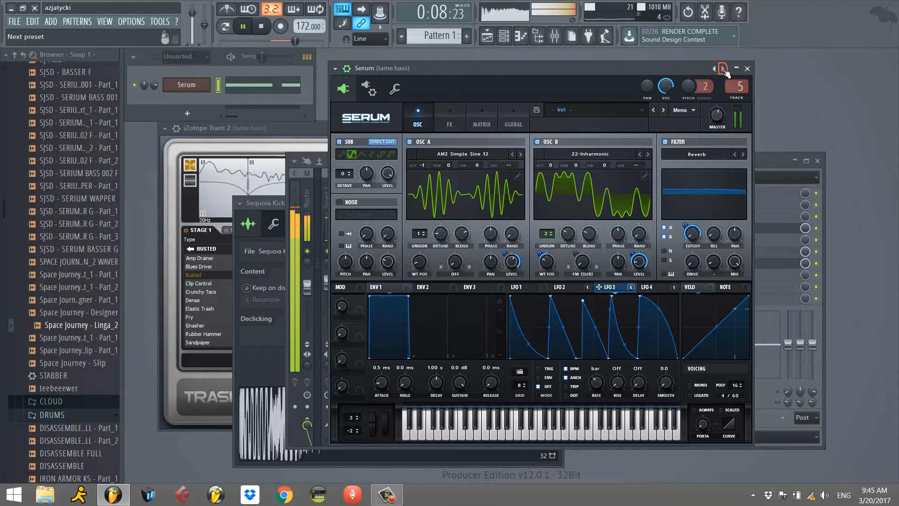
{"action": "left_click", "coordinate": [748, 69]}
{"action": "key", "text": "space"}
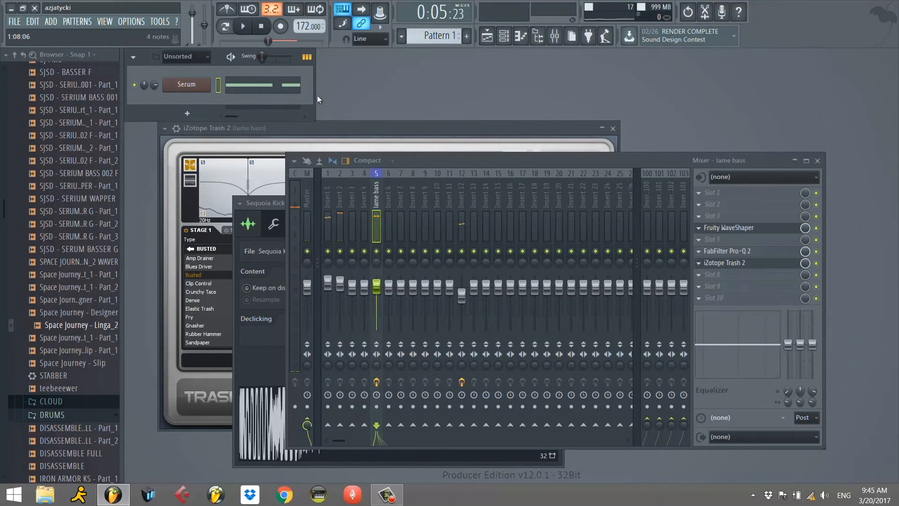
Add two more IRON ARMOR KS - Part_2 kick clips on Track 1, at step 11 of bars 5 and 6.
{"action": "left_click", "coordinate": [487, 37]}
{"action": "left_click_drag", "start_coordinate": [379, 63], "coordinate": [353, 76]}
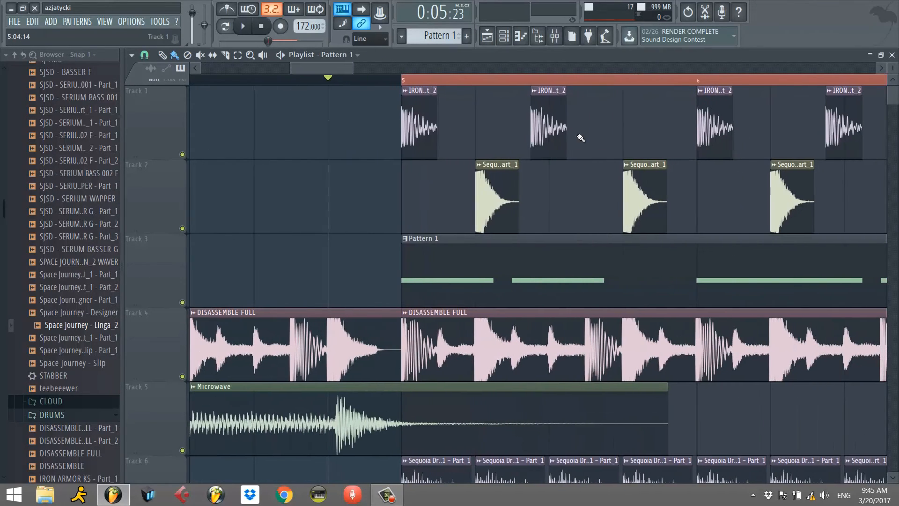
{"action": "scroll", "coordinate": [768, 136], "scroll_direction": "down", "scroll_amount": 5}
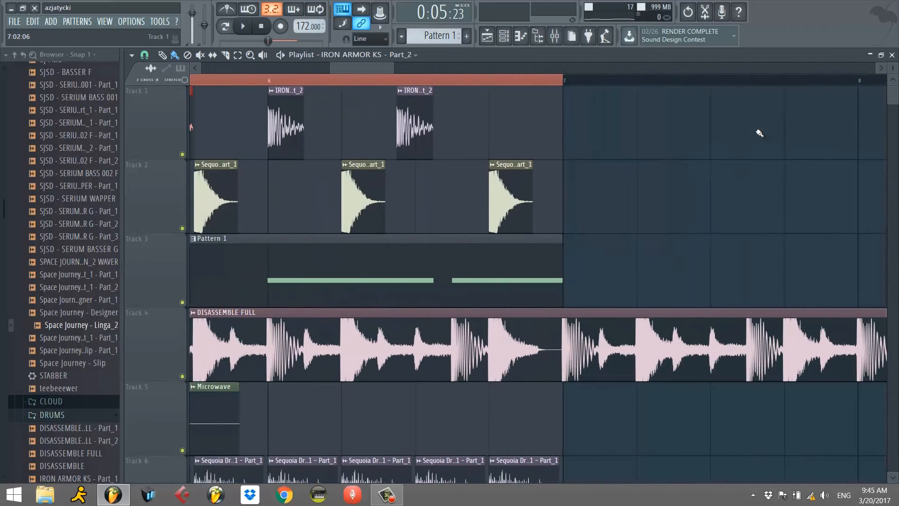
{"action": "left_click", "coordinate": [444, 145]}
{"action": "key", "text": "space"}
{"action": "left_click_drag", "start_coordinate": [356, 72], "coordinate": [329, 70]}
{"action": "double_click", "coordinate": [264, 130]}
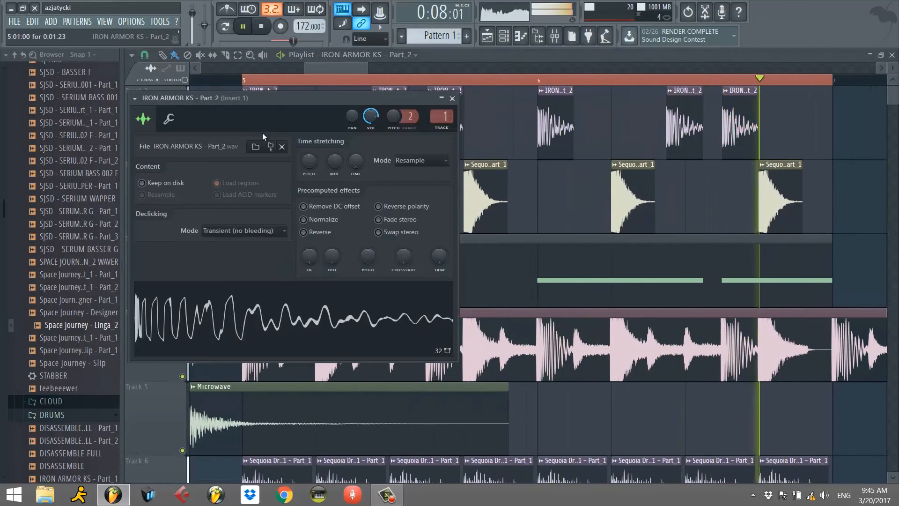
{"action": "left_click", "coordinate": [452, 99]}
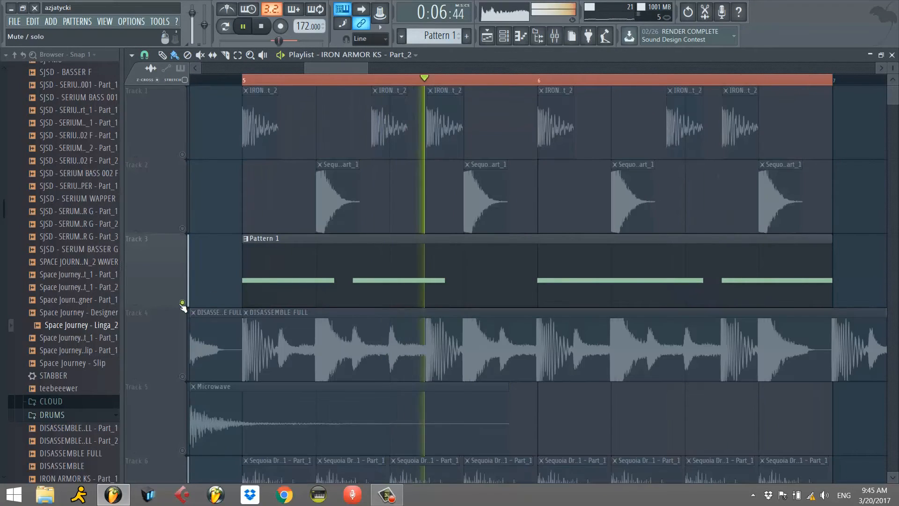
Solo Track 3 and extend Pattern 1's second F2 note to the start of bar 2.
{"action": "double_click", "coordinate": [268, 276]}
{"action": "left_click_drag", "start_coordinate": [397, 308], "coordinate": [509, 308]}
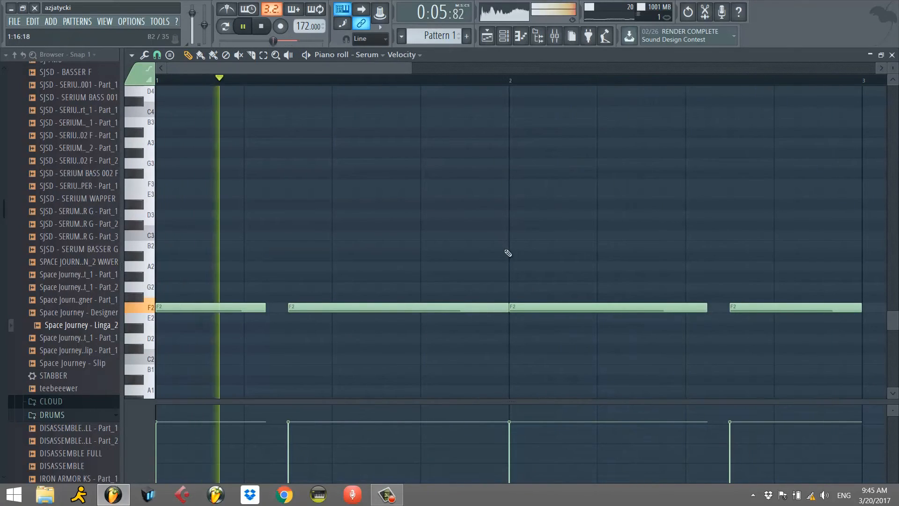
{"action": "left_click", "coordinate": [892, 56]}
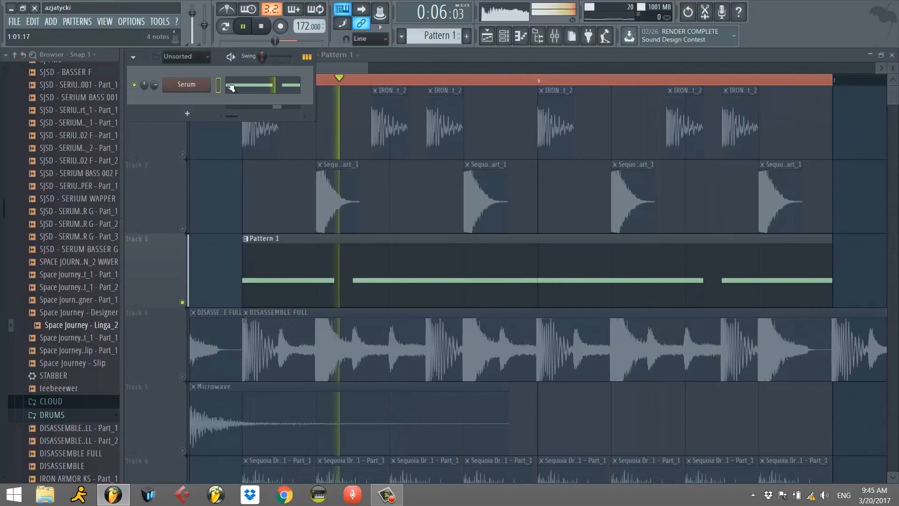
Enable Mono, Legato and Always portamento in Serum, with a portamento time of 14 ms.
{"action": "left_click", "coordinate": [186, 84]}
{"action": "left_click_drag", "start_coordinate": [704, 424], "coordinate": [708, 402]}
{"action": "left_click", "coordinate": [695, 410]}
{"action": "left_click", "coordinate": [692, 396]}
{"action": "left_click", "coordinate": [701, 385]}
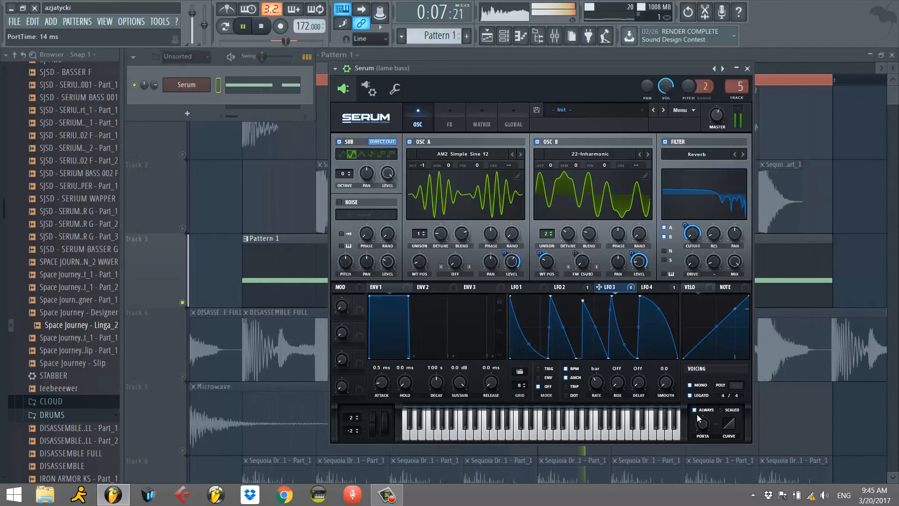
Add a three-step F#3 note at 1:11 and a three-step F3 note at 1:14 in the Serum piano roll.
{"action": "key", "text": "F7"}
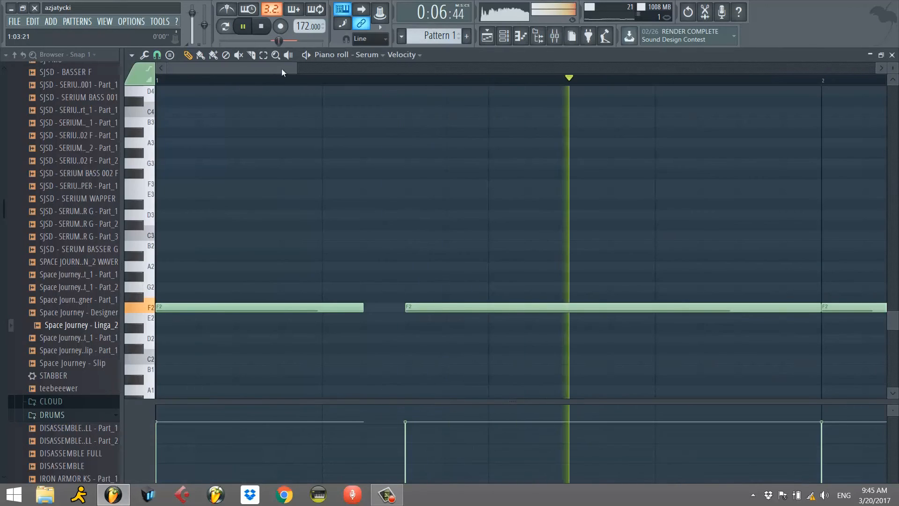
{"action": "key", "text": "space"}
{"action": "mouse_move", "coordinate": [301, 145]}
{"action": "left_mouse_down"}
{"action": "mouse_move", "coordinate": [348, 135]}
{"action": "mouse_move", "coordinate": [342, 84]}
{"action": "mouse_move", "coordinate": [353, 208]}
{"action": "mouse_move", "coordinate": [360, 206]}
{"action": "left_mouse_up"}
{"action": "key", "text": "space"}
{"action": "left_click", "coordinate": [370, 216]}
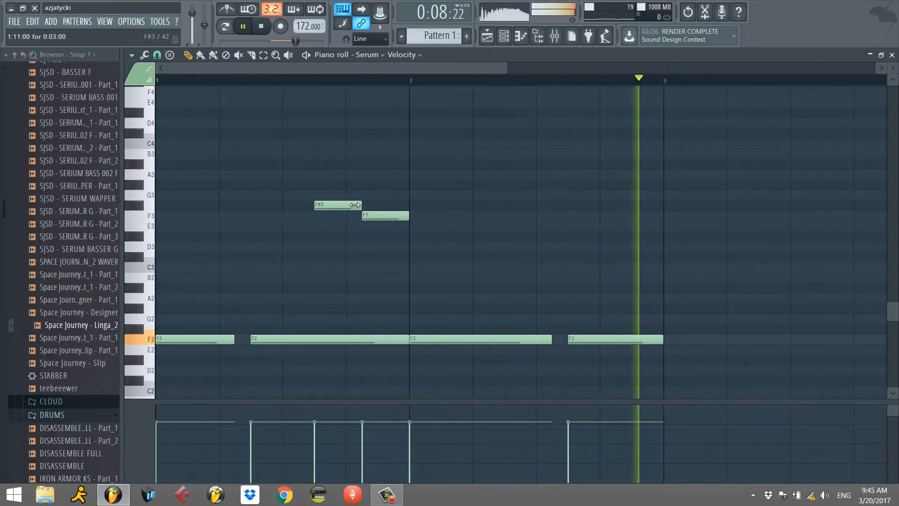
Delete the F#3 note and move the F3 note to 1:10.
{"action": "right_click", "coordinate": [337, 205]}
{"action": "left_click_drag", "start_coordinate": [374, 217], "coordinate": [324, 213]}
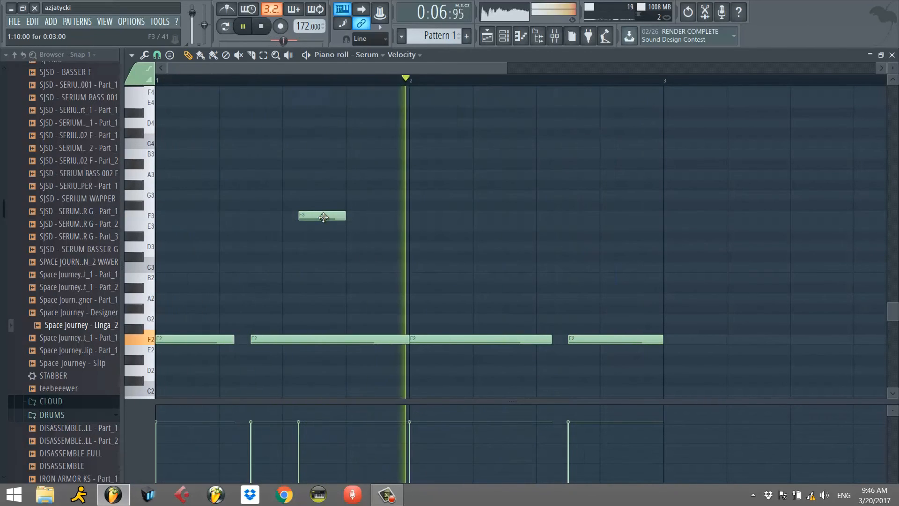
{"action": "key", "text": "space"}
Close the piano roll, set Serum's LFO 3 to Trig mode and display LFO 1.
{"action": "left_click", "coordinate": [892, 55]}
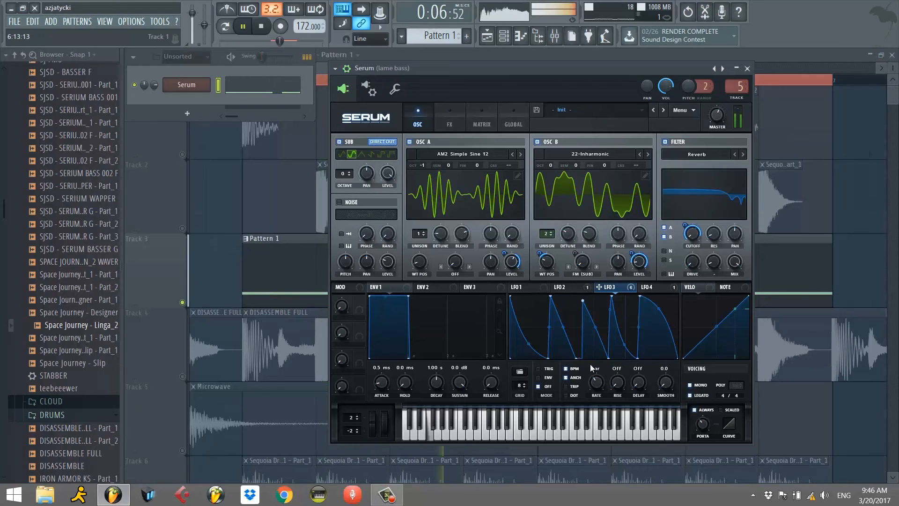
{"action": "left_click", "coordinate": [544, 370]}
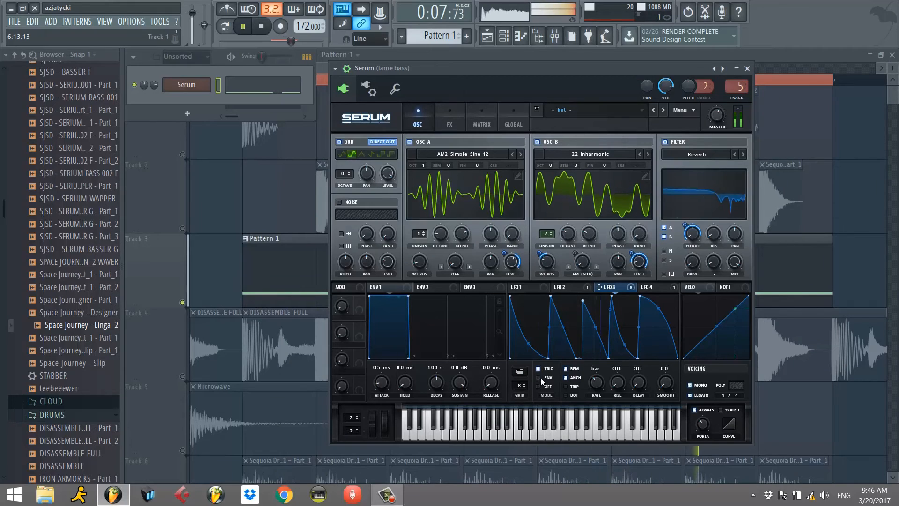
{"action": "left_click", "coordinate": [522, 287]}
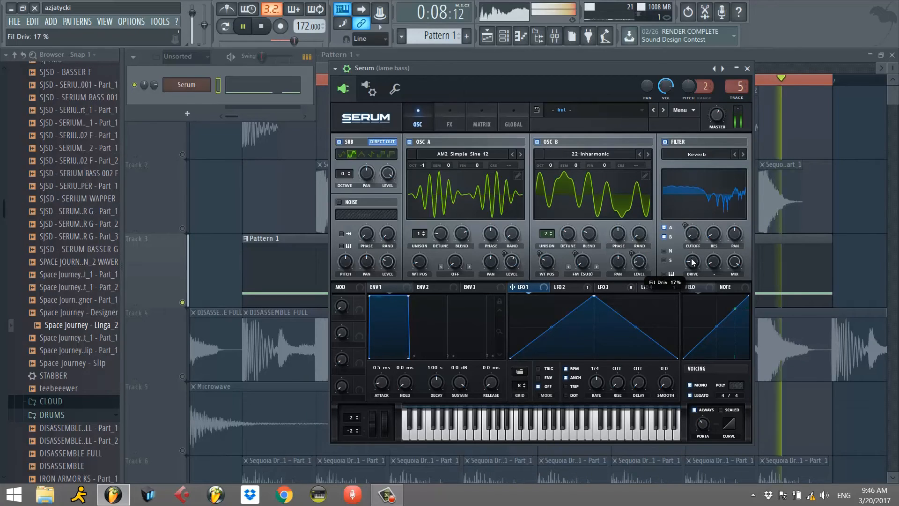
Audition the patch with oscillators B and A switched off, switch both back on and close Serum.
{"action": "left_click", "coordinate": [538, 142]}
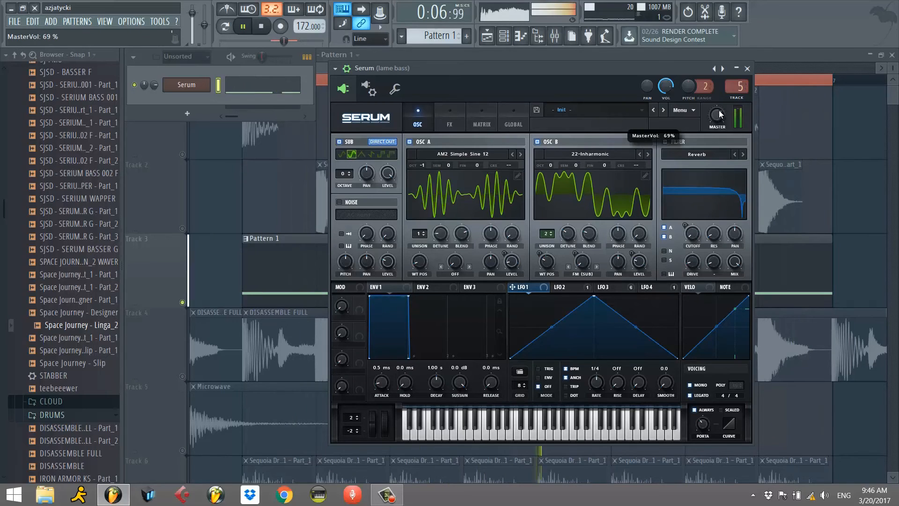
{"action": "left_click", "coordinate": [411, 141]}
{"action": "left_click", "coordinate": [410, 142]}
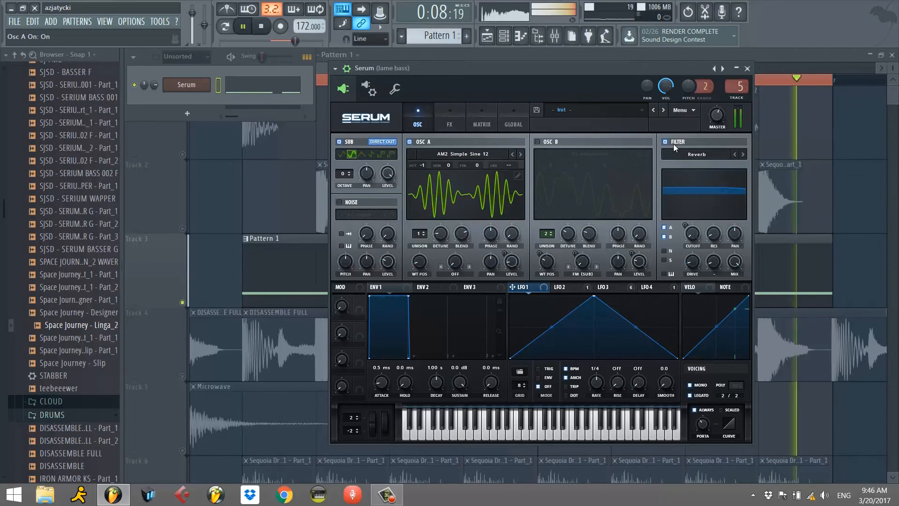
{"action": "left_click", "coordinate": [538, 141]}
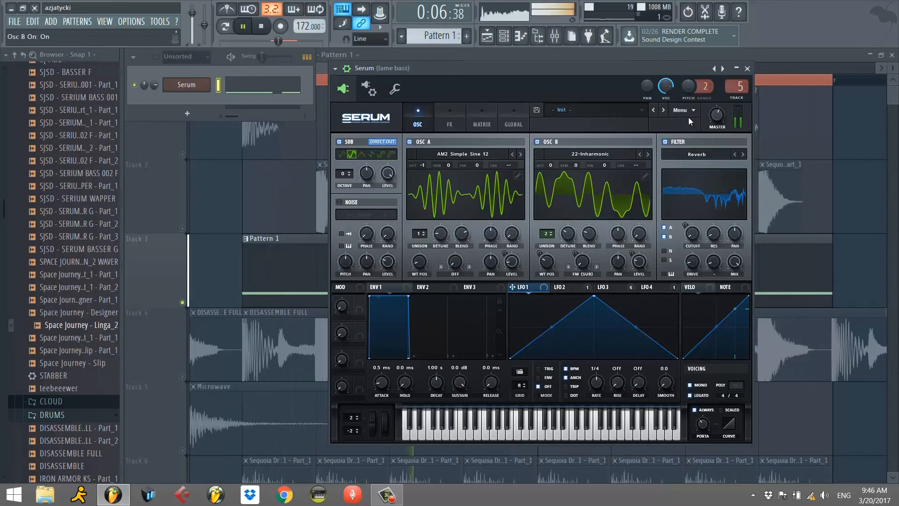
{"action": "left_click", "coordinate": [748, 68]}
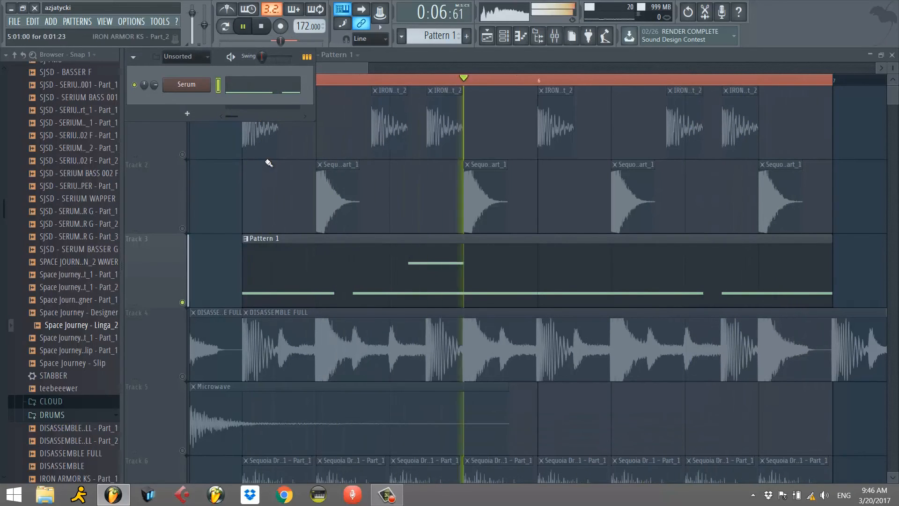
Unsolo Track 3 and restart playback of the loop with all tracks audible.
{"action": "right_click", "coordinate": [183, 302]}
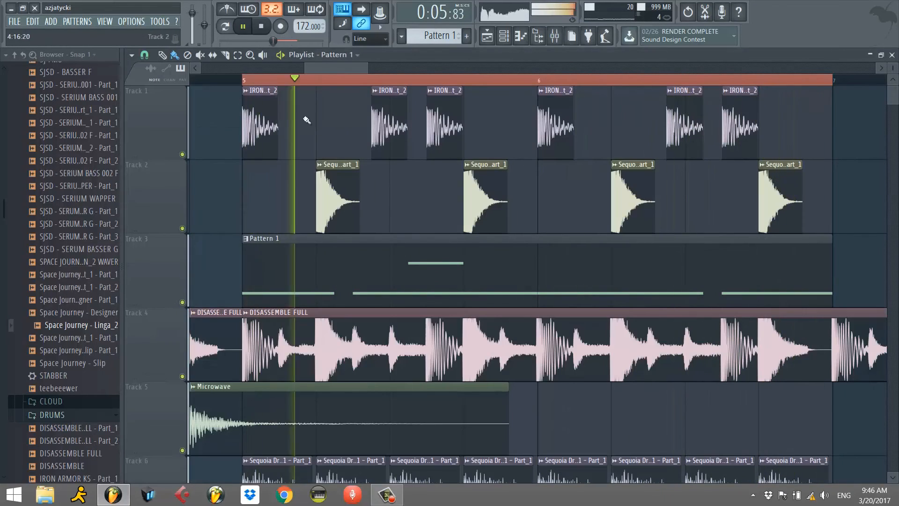
{"action": "left_click_drag", "start_coordinate": [304, 68], "coordinate": [243, 71]}
{"action": "key", "text": "space"}
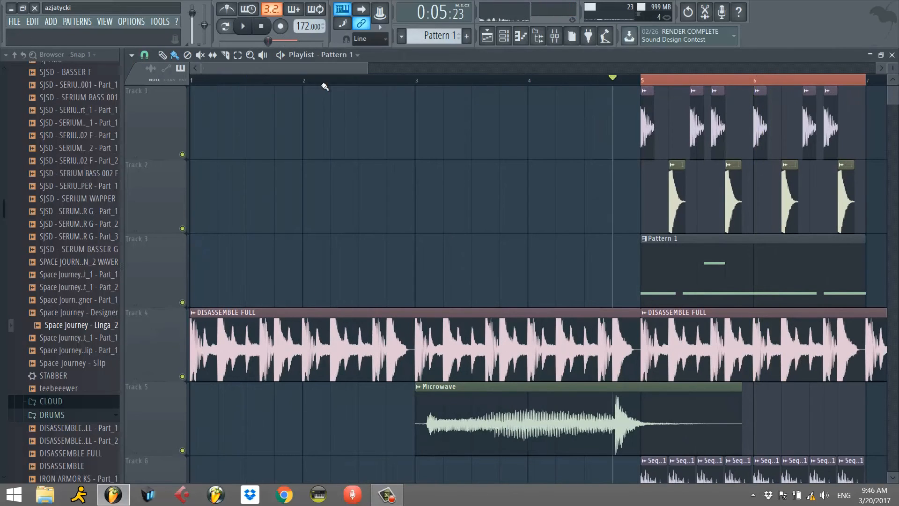
{"action": "key", "text": "space"}
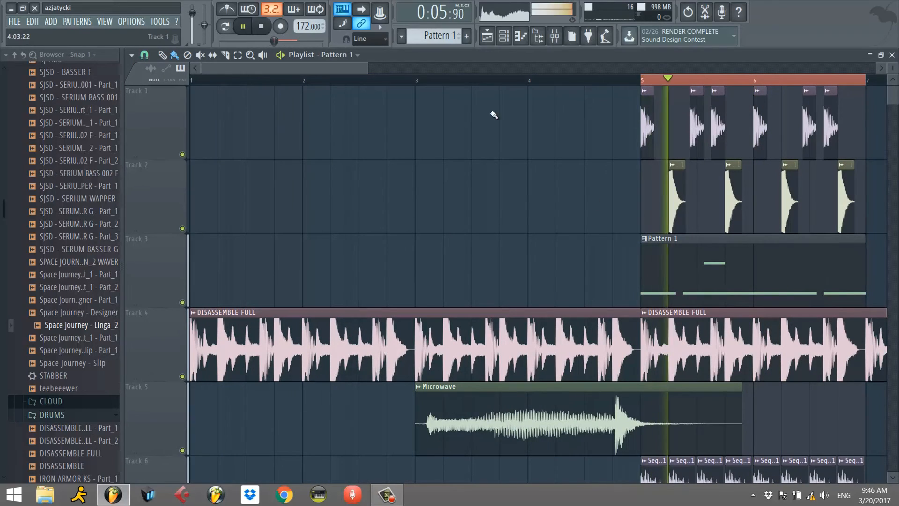
Place another Pattern 1 clip on Track 3 at the start of bar 1.
{"action": "left_click", "coordinate": [343, 79]}
{"action": "scroll", "coordinate": [507, 197], "scroll_direction": "down", "scroll_amount": 3}
{"action": "scroll", "coordinate": [479, 187], "scroll_direction": "up", "scroll_amount": 3}
{"action": "left_click", "coordinate": [319, 239]}
{"action": "left_click_drag", "start_coordinate": [319, 239], "coordinate": [205, 239]}
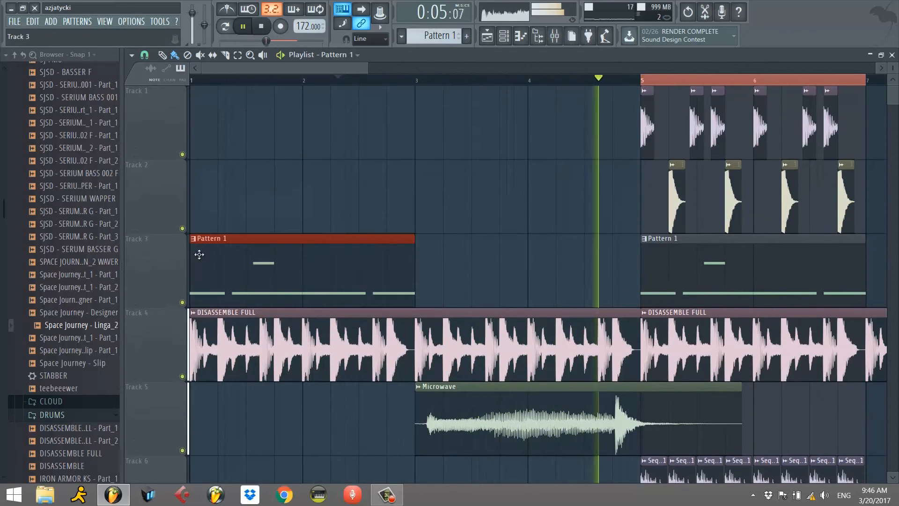
{"action": "right_click", "coordinate": [426, 209]}
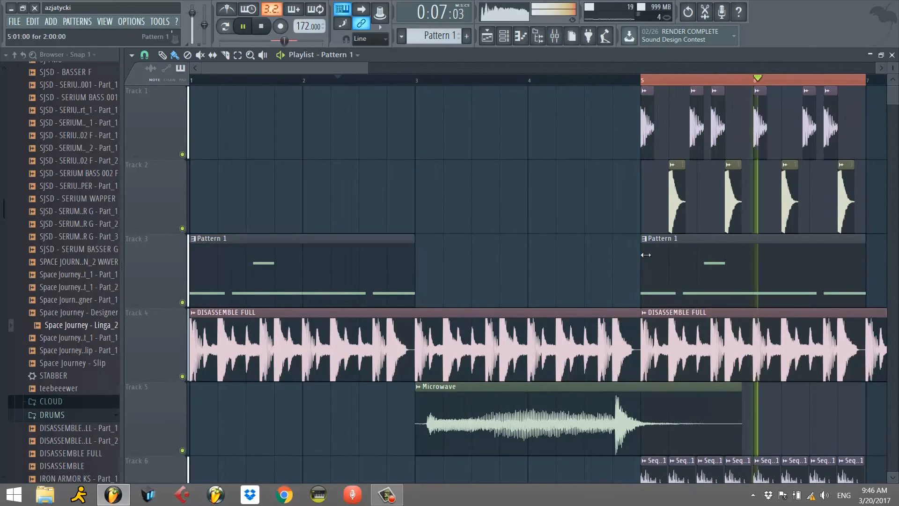
In Pattern 1, remove the F3 note and replace the bar 1 F2 notes with a single F2 spanning nearly the whole bar.
{"action": "double_click", "coordinate": [716, 297]}
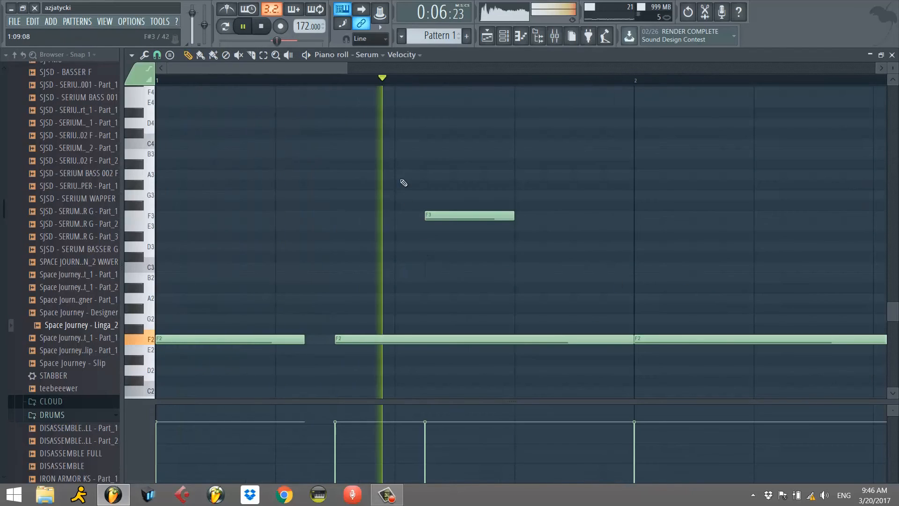
{"action": "left_click_drag", "start_coordinate": [348, 69], "coordinate": [474, 77]}
{"action": "right_click", "coordinate": [324, 215]}
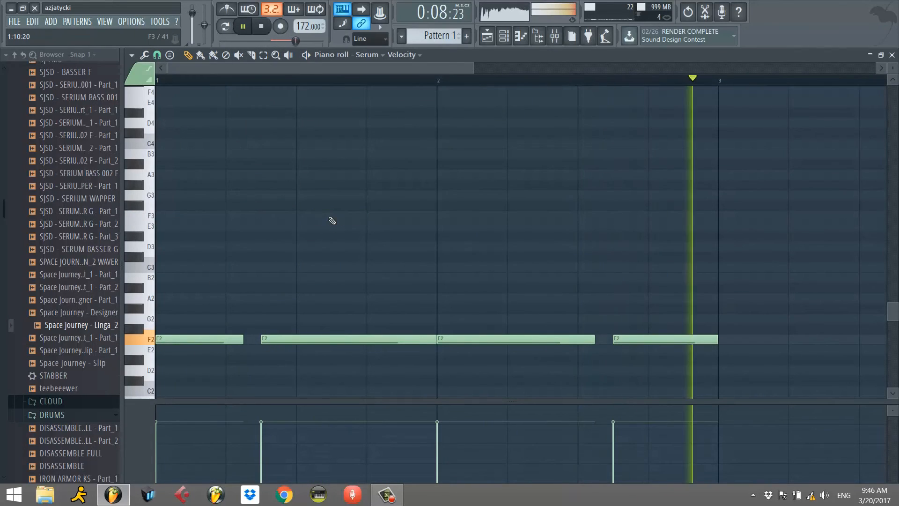
{"action": "right_click", "coordinate": [278, 338]}
{"action": "right_click", "coordinate": [224, 338]}
{"action": "left_click", "coordinate": [168, 338]}
{"action": "left_click_drag", "start_coordinate": [212, 338], "coordinate": [418, 338]}
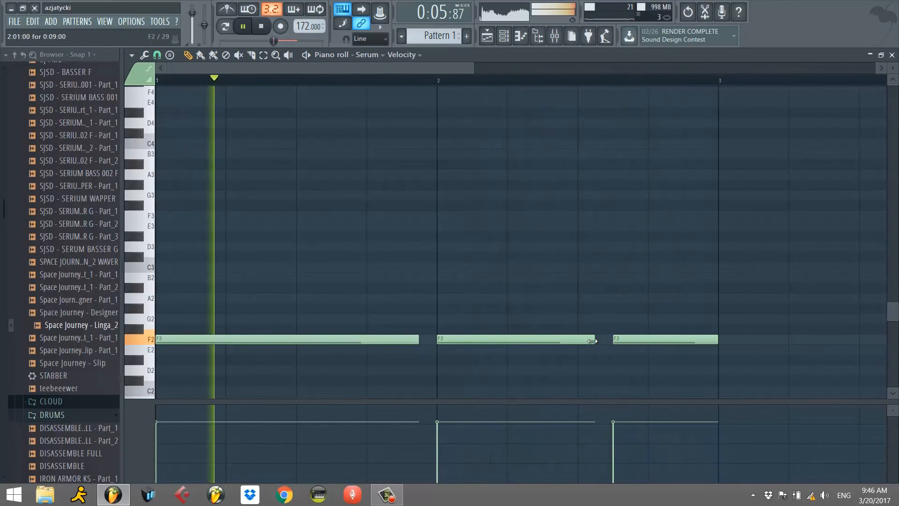
Shorten the F2 note at the start of bar 2 and replace the last F2 with one from beat 2 almost to bar 3.
{"action": "left_click_drag", "start_coordinate": [594, 338], "coordinate": [490, 338]}
{"action": "left_click", "coordinate": [508, 338]}
{"action": "left_click_drag", "start_coordinate": [559, 338], "coordinate": [707, 331]}
{"action": "right_click", "coordinate": [629, 340]}
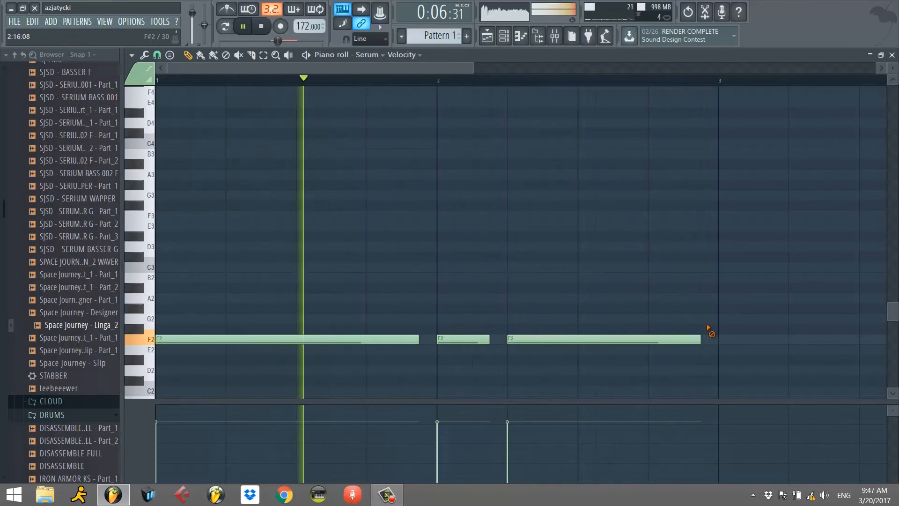
Close the piano roll and the playlist, and open Serum with LFO 3 displayed.
{"action": "left_click", "coordinate": [893, 55]}
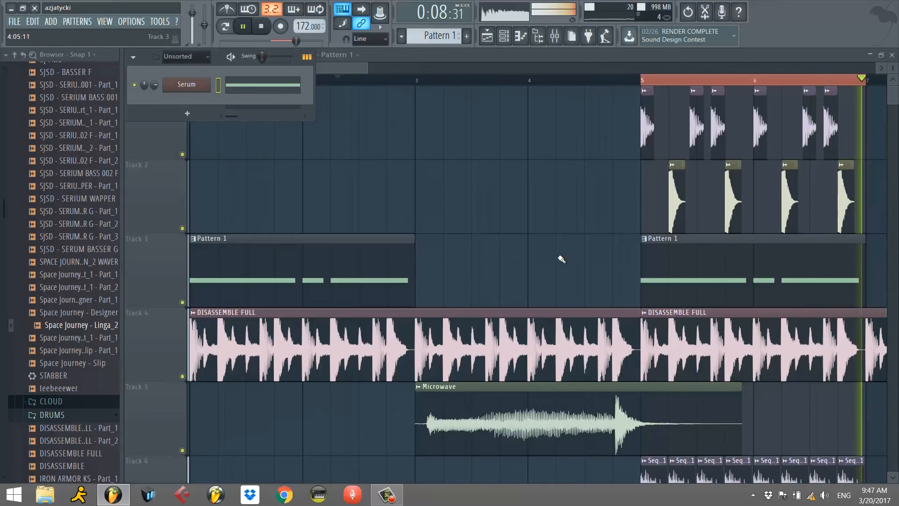
{"action": "left_click", "coordinate": [892, 55]}
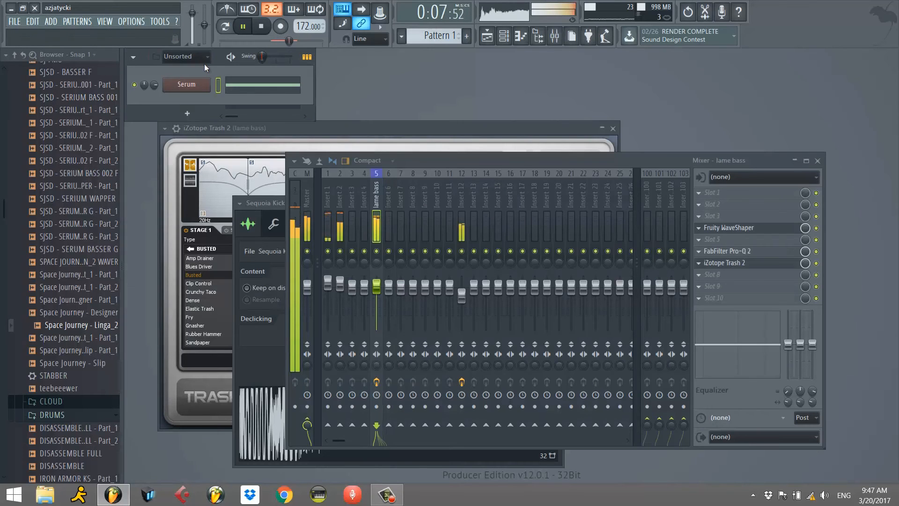
{"action": "left_click", "coordinate": [192, 86]}
{"action": "left_click", "coordinate": [604, 287]}
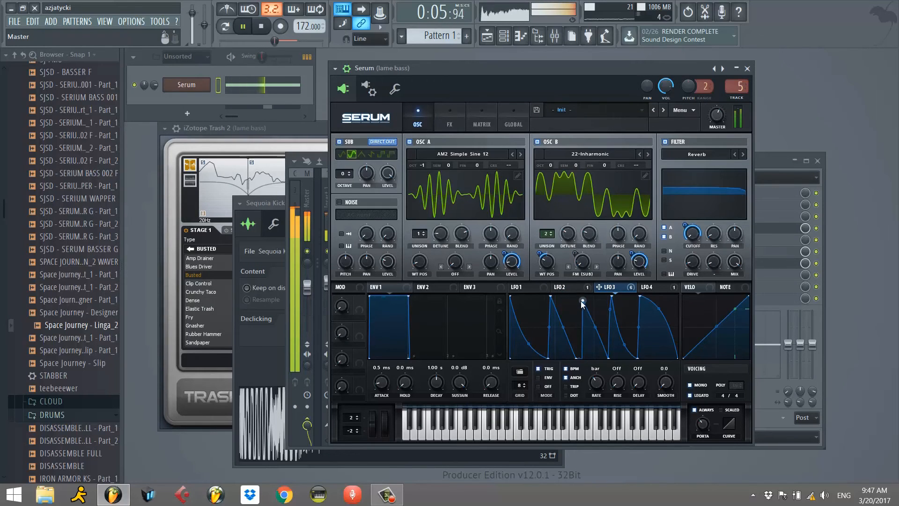
Switch off Serum's oscillator A and set oscillator B to 3 unison voices with 0.07 detune.
{"action": "left_click", "coordinate": [410, 142]}
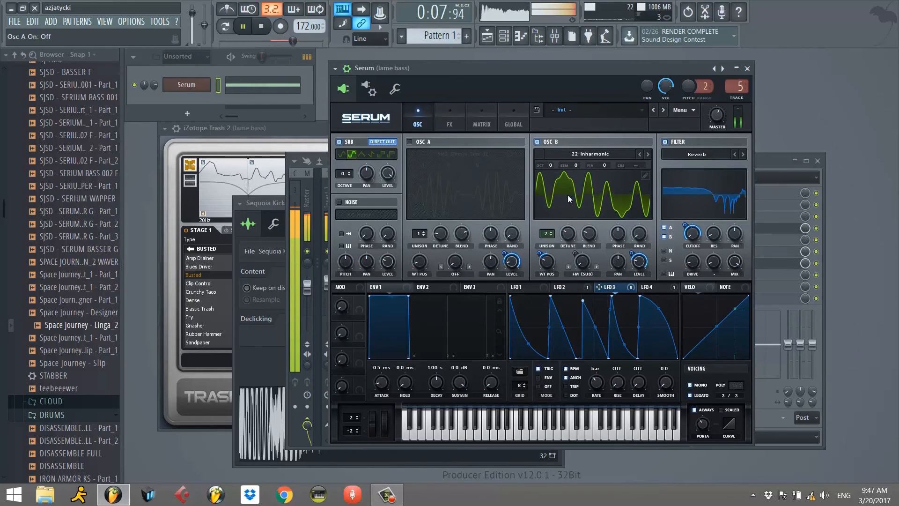
{"action": "left_click_drag", "start_coordinate": [631, 254], "coordinate": [632, 260]}
{"action": "left_click_drag", "start_coordinate": [549, 244], "coordinate": [572, 233]}
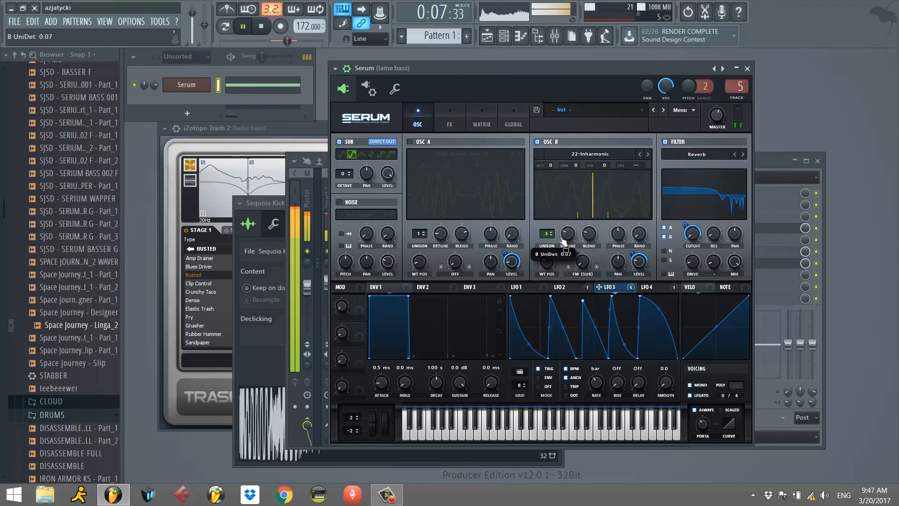
Switch oscillator A back on, try AM2 Simple Sine 128, and load the MMGModular3VCOPulse2 wavetable into it.
{"action": "left_click", "coordinate": [411, 142]}
{"action": "left_click_drag", "start_coordinate": [422, 263], "coordinate": [434, 236]}
{"action": "left_click", "coordinate": [521, 154]}
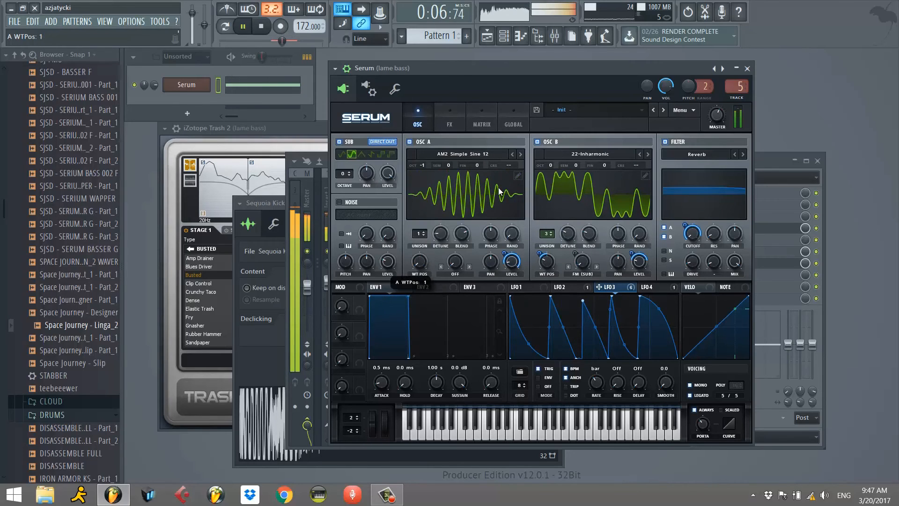
{"action": "left_click", "coordinate": [461, 155]}
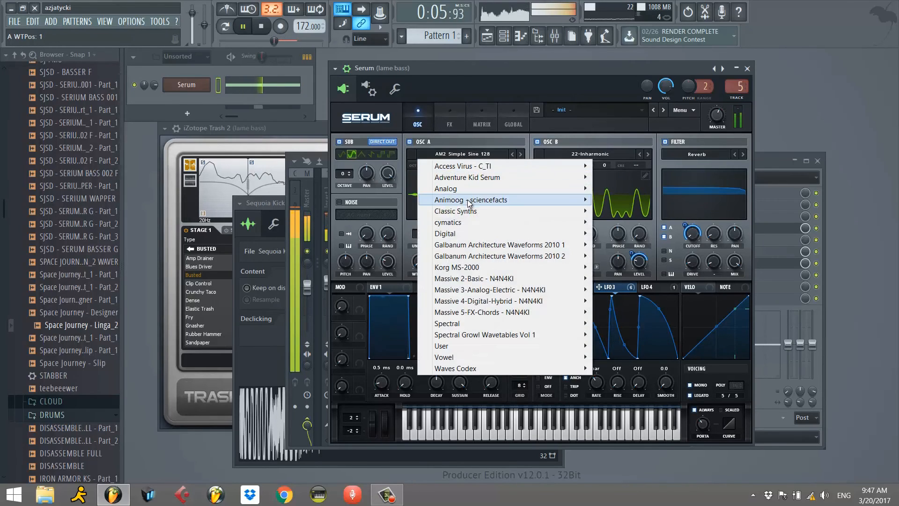
{"action": "mouse_move", "coordinate": [462, 199]}
{"action": "left_click", "coordinate": [398, 217]}
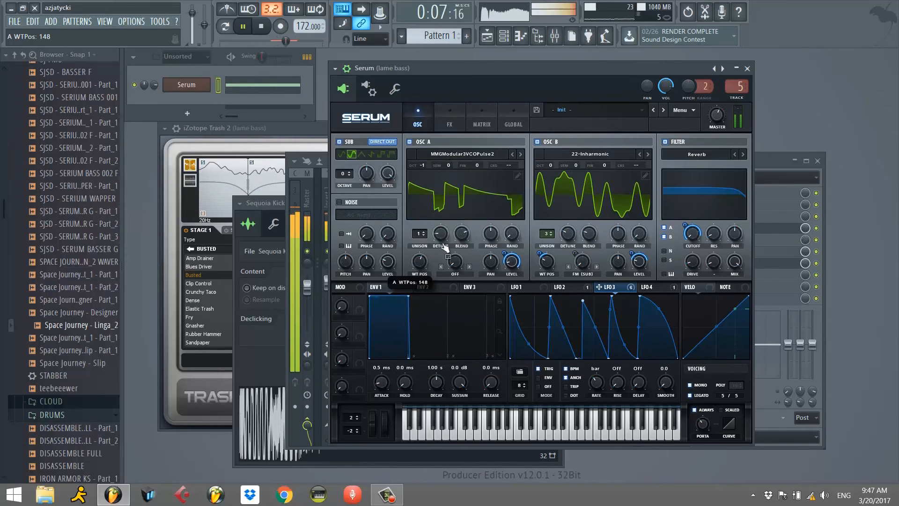
Switch off oscillator B and the sub oscillator, and solo the Serum channel.
{"action": "left_click", "coordinate": [538, 142]}
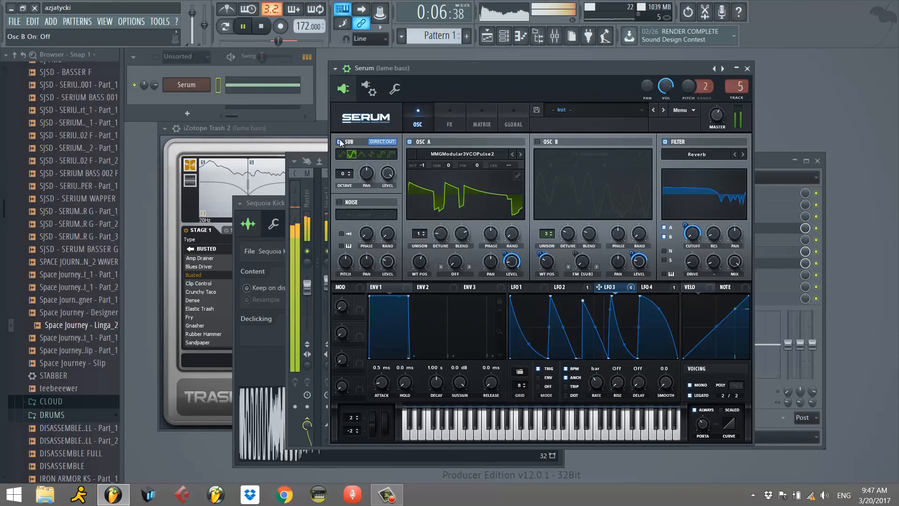
{"action": "right_click", "coordinate": [136, 89]}
{"action": "left_click", "coordinate": [475, 232]}
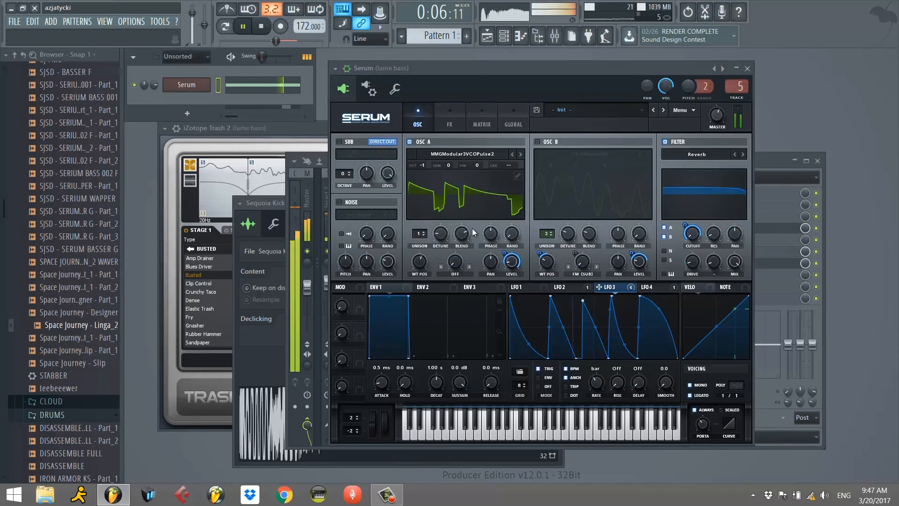
Set oscillator A's octave to 0 and advance its wavetable to MMGModular3VCOSaw.
{"action": "left_click_drag", "start_coordinate": [426, 165], "coordinate": [429, 154]}
{"action": "left_click", "coordinate": [520, 155]}
{"action": "left_click", "coordinate": [521, 154]}
Try the wavetables Noise- Vocal Tone C_2 and 20-AdditivMix V in oscillator A.
{"action": "left_click", "coordinate": [475, 156]}
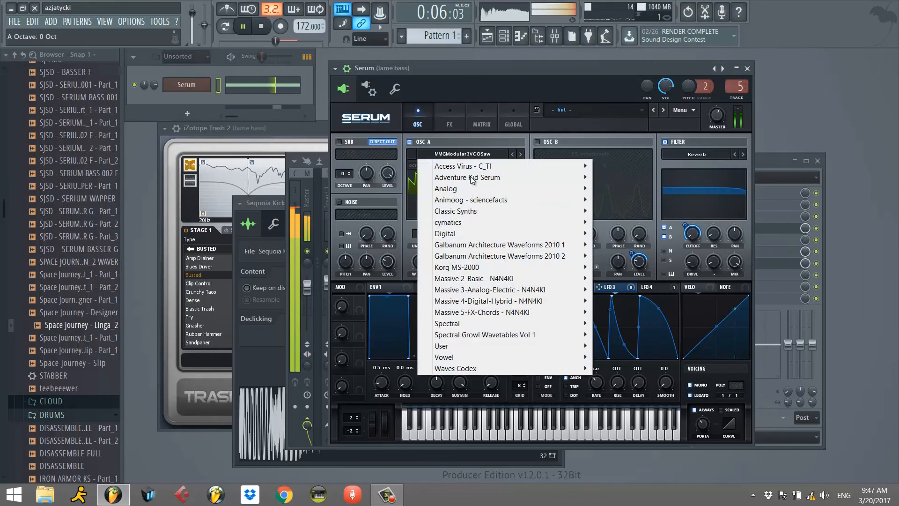
{"action": "mouse_move", "coordinate": [471, 224]}
{"action": "left_click", "coordinate": [628, 226]}
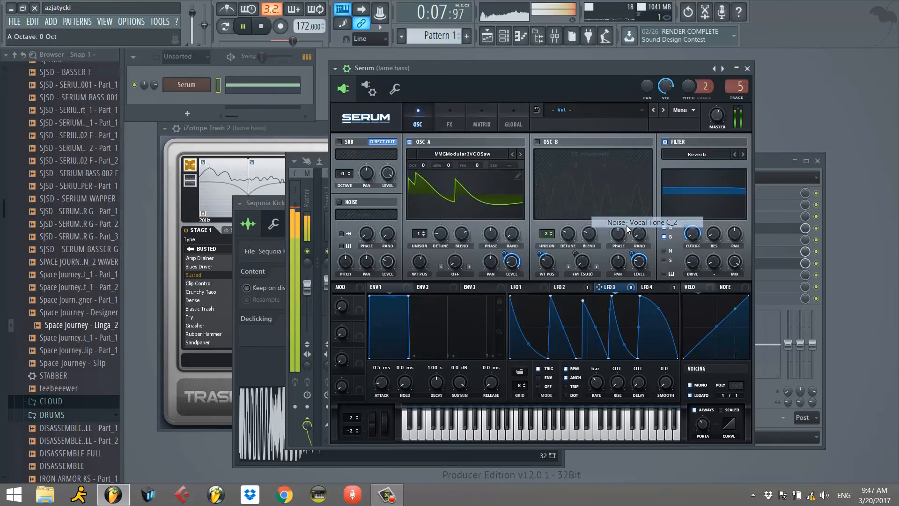
{"action": "left_click", "coordinate": [464, 155]}
{"action": "mouse_move", "coordinate": [473, 278]}
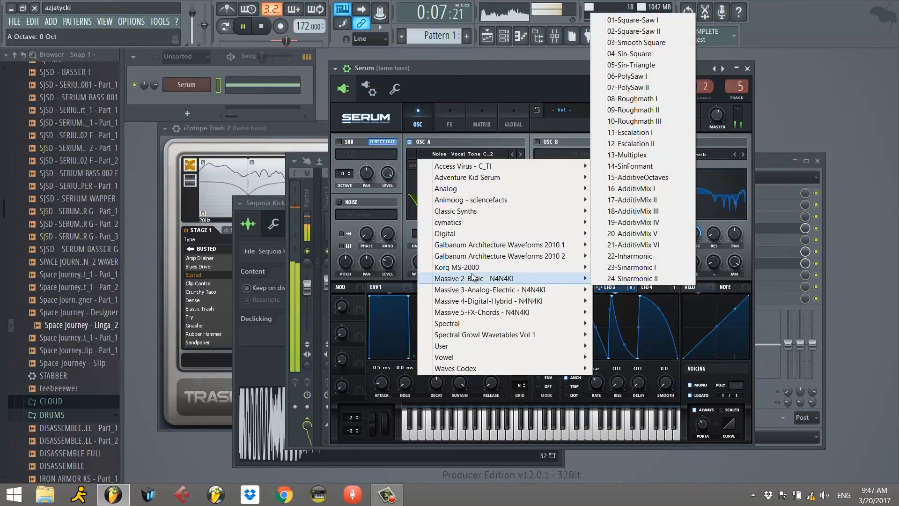
{"action": "left_click", "coordinate": [631, 234]}
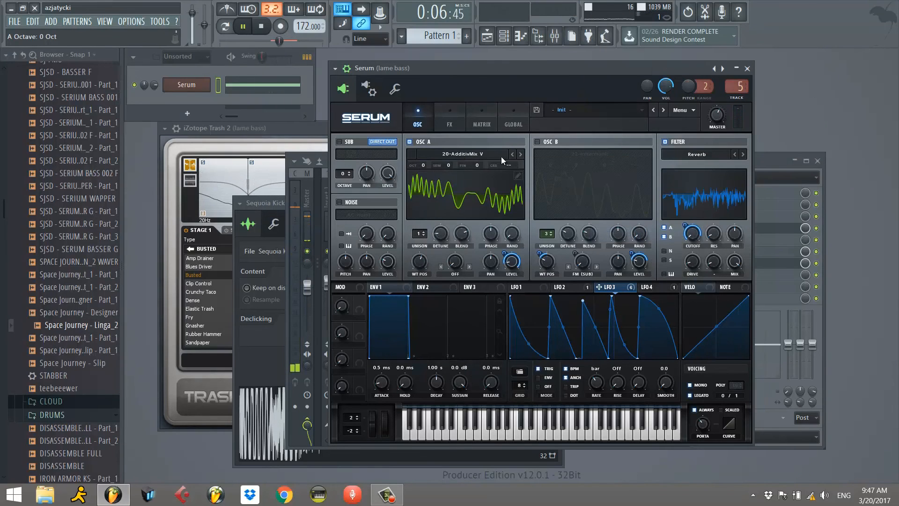
Load the 20-Frozen wavetable into oscillator A, set its wavetable position to 81 and modulate that position with LFO 3.
{"action": "left_click", "coordinate": [490, 153]}
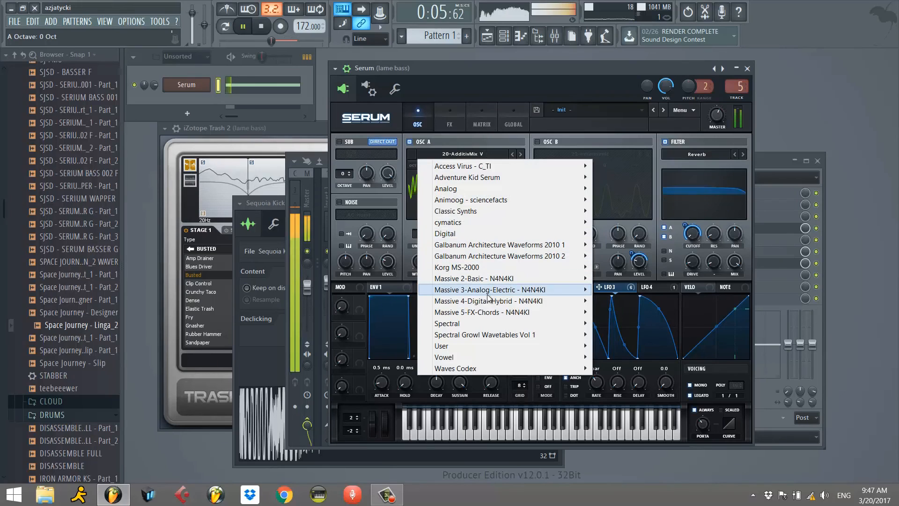
{"action": "mouse_move", "coordinate": [584, 287]}
{"action": "left_click", "coordinate": [622, 256]}
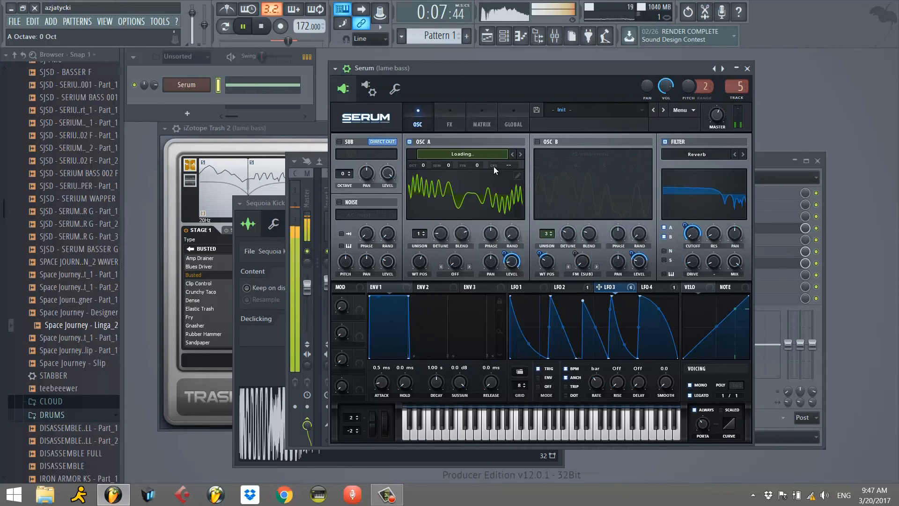
{"action": "left_click_drag", "start_coordinate": [421, 255], "coordinate": [415, 326]}
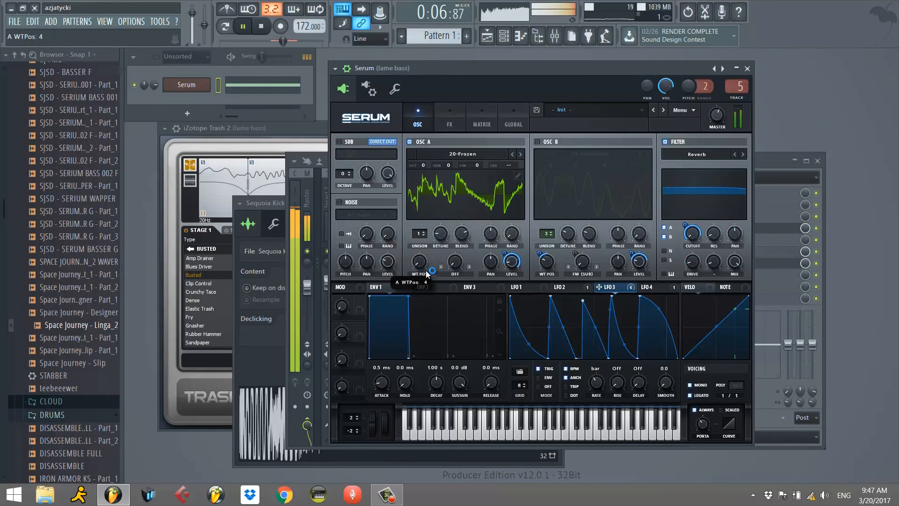
{"action": "left_click_drag", "start_coordinate": [419, 272], "coordinate": [405, 276]}
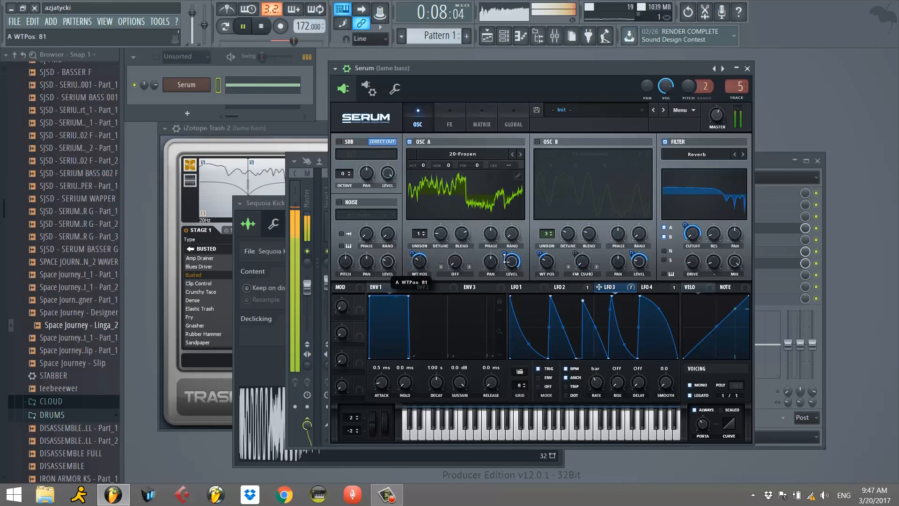
Give oscillator A a 93% level and the 21-Vulgar wavetable with its position adjusted, and switch oscillator B on at 63% level.
{"action": "left_click_drag", "start_coordinate": [516, 263], "coordinate": [528, 184]}
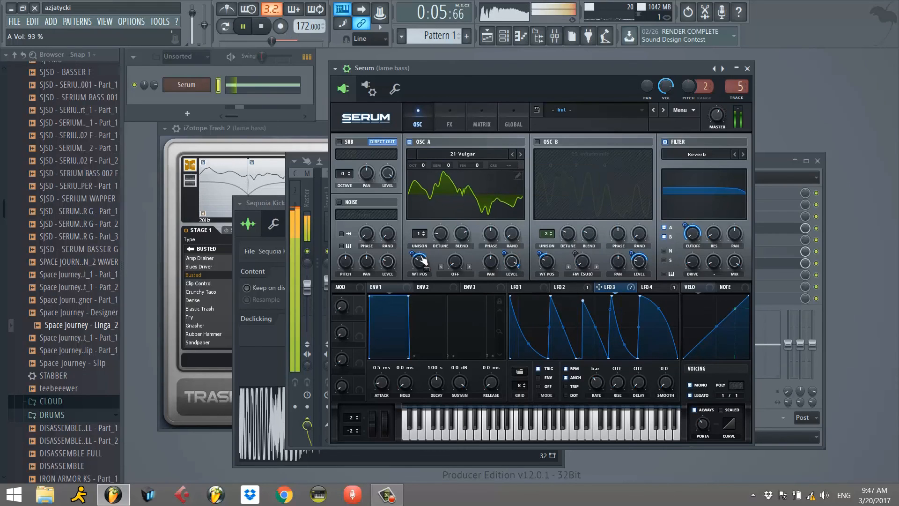
{"action": "left_click_drag", "start_coordinate": [421, 258], "coordinate": [416, 276]}
{"action": "left_click", "coordinate": [538, 141]}
{"action": "left_click_drag", "start_coordinate": [638, 266], "coordinate": [642, 259]}
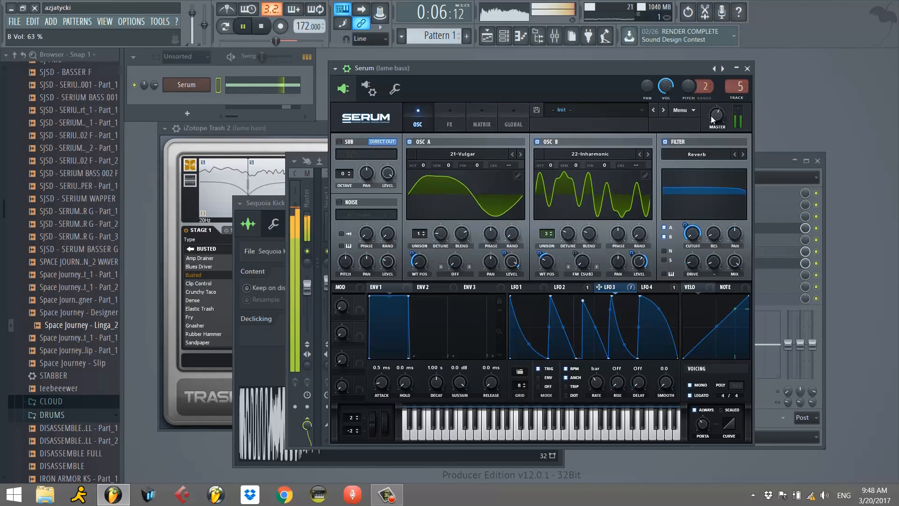
Try a threshold of -4.2 dB on Serum's effects compressor, and set it to -15.0 dB.
{"action": "left_click", "coordinate": [447, 124]}
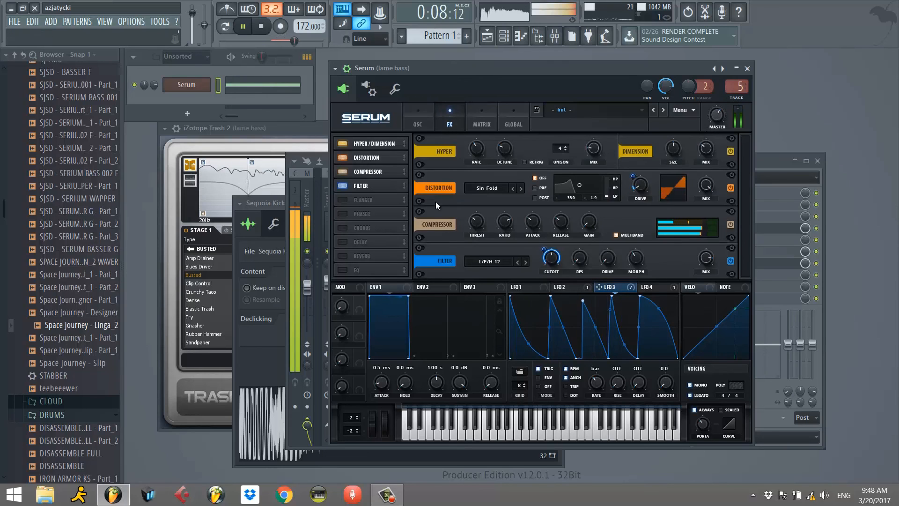
{"action": "left_click_drag", "start_coordinate": [480, 230], "coordinate": [474, 241]}
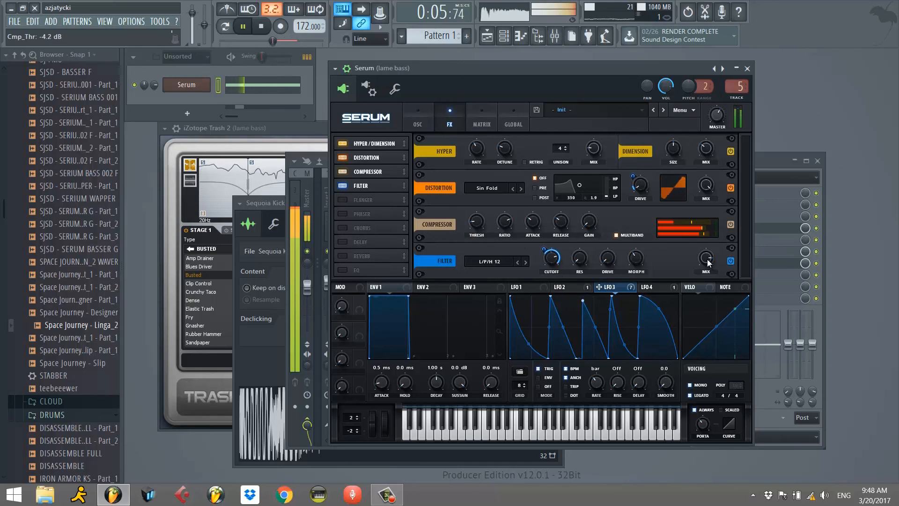
{"action": "left_click_drag", "start_coordinate": [481, 230], "coordinate": [491, 211]}
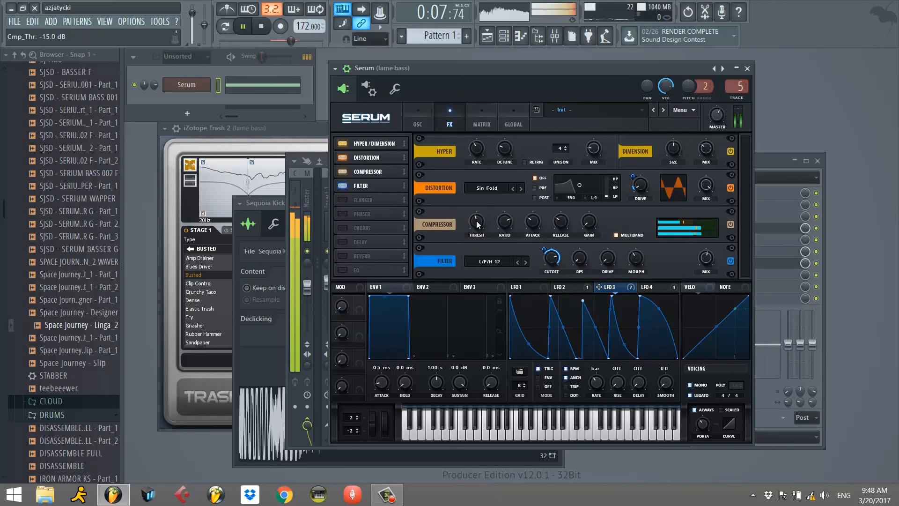
Close Serum, unsolo its channel to hear the full loop, and stop playback.
{"action": "left_click", "coordinate": [747, 69]}
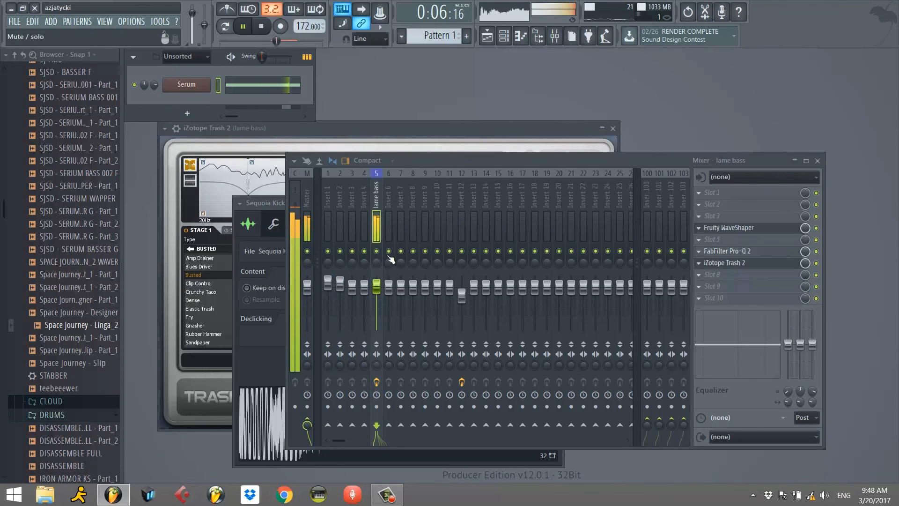
{"action": "right_click", "coordinate": [134, 86]}
{"action": "left_click", "coordinate": [146, 94]}
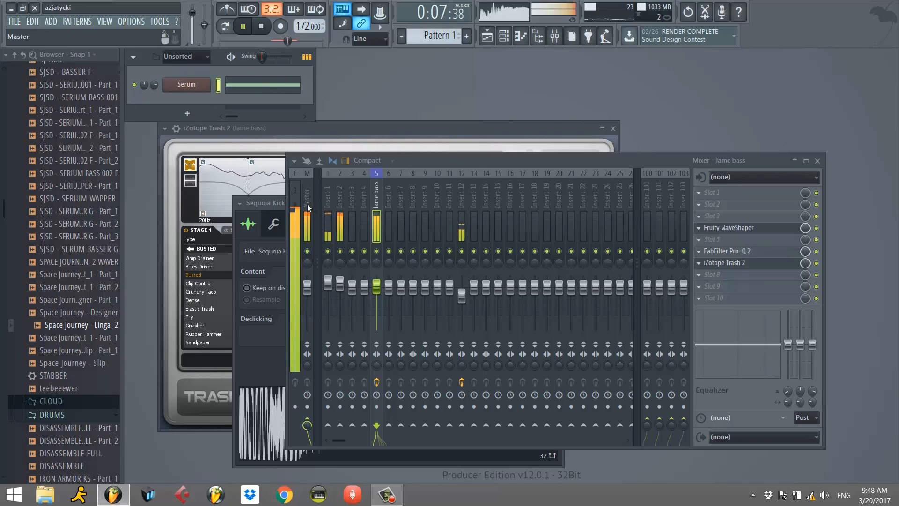
{"action": "key", "text": "space"}
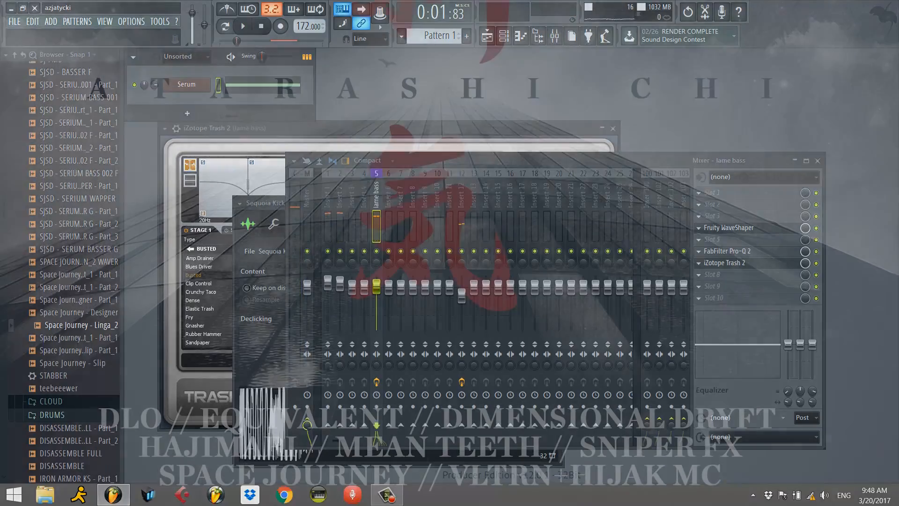